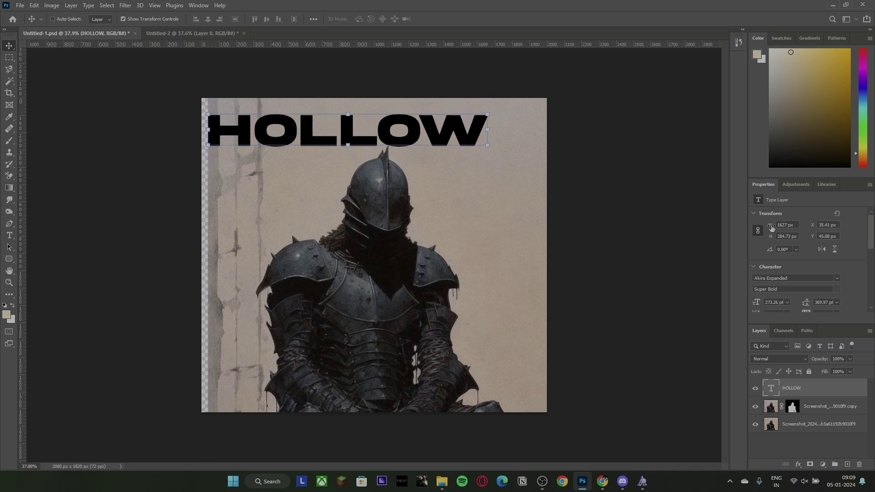
Scale the HOLLOW title up to about 1933 px wide and centre it horizontally above the knight.
{"action": "left_click_drag", "start_coordinate": [771, 227], "coordinate": [874, 224]}
{"action": "left_click_drag", "start_coordinate": [456, 128], "coordinate": [459, 128]}
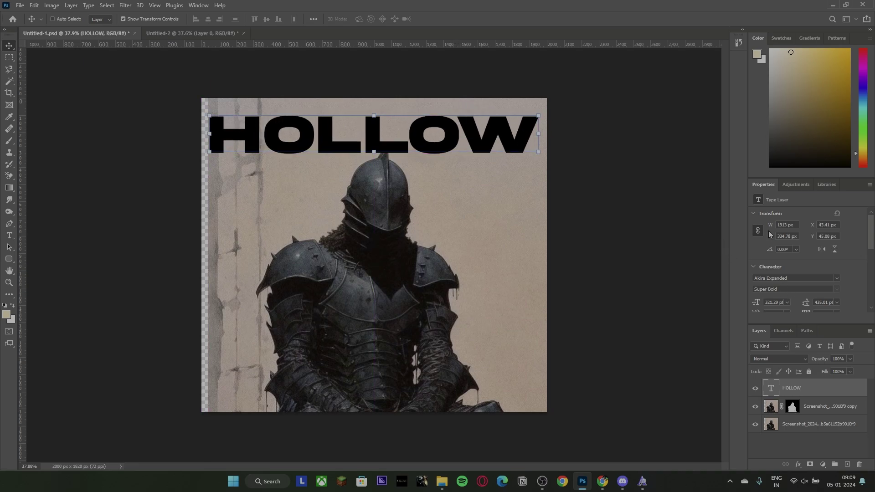
{"action": "left_click_drag", "start_coordinate": [771, 228], "coordinate": [777, 228]}
{"action": "left_click_drag", "start_coordinate": [507, 141], "coordinate": [505, 141]}
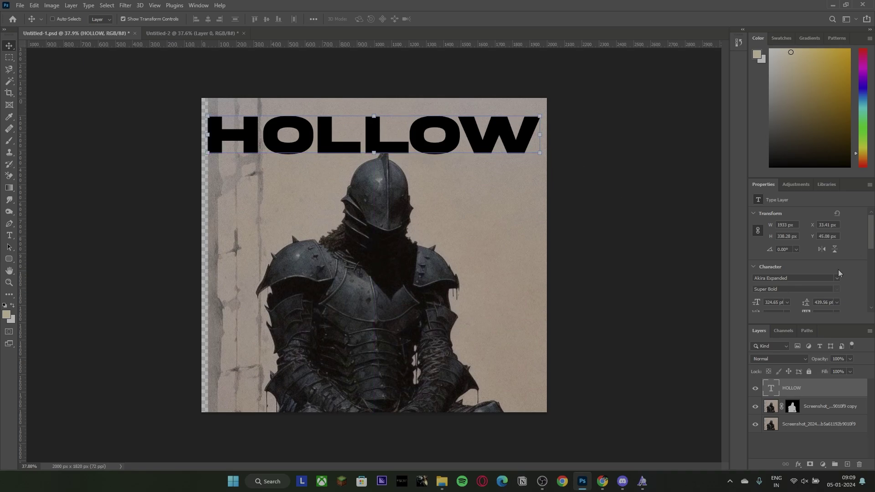
Set the HOLLOW title's font to Coolvetica in the Compressed Heavy style.
{"action": "left_click", "coordinate": [837, 278]}
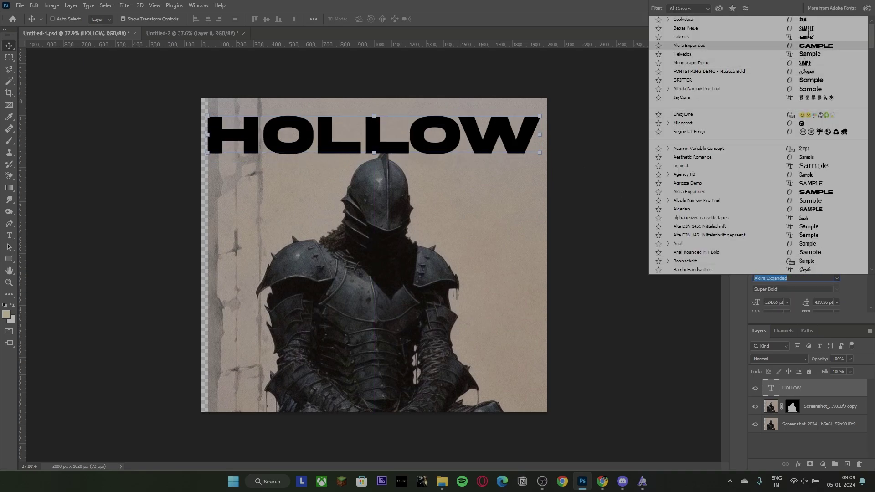
{"action": "left_click", "coordinate": [811, 20]}
{"action": "left_click", "coordinate": [837, 290]}
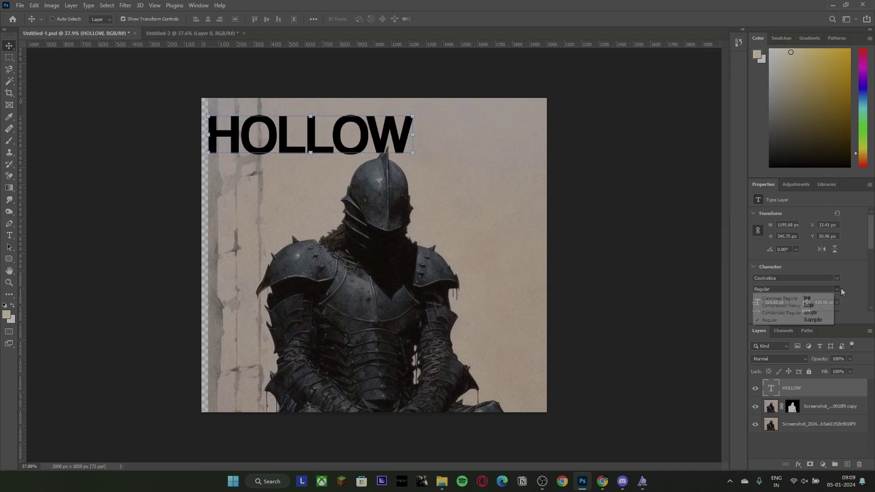
{"action": "left_click", "coordinate": [780, 305]}
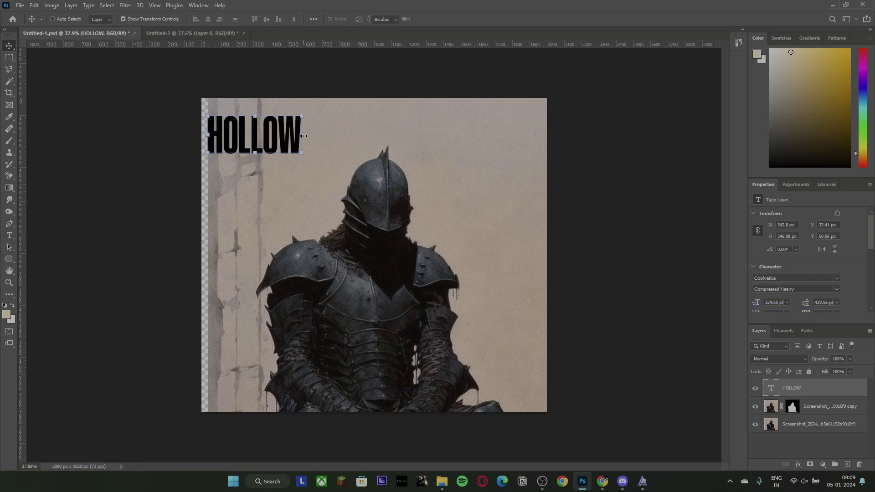
Enlarge the HOLLOW title proportionally to about 1949 px wide and position it across the upper half of the poster.
{"action": "left_click_drag", "start_coordinate": [303, 136], "coordinate": [548, 136]}
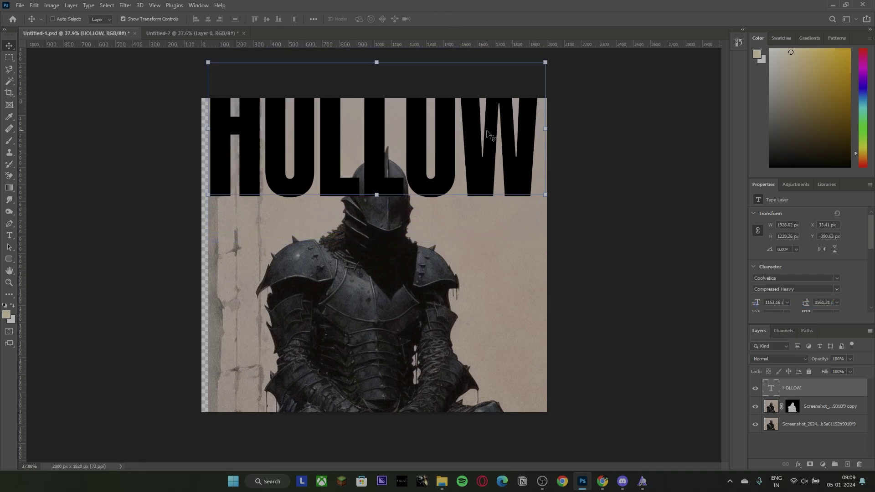
{"action": "left_click_drag", "start_coordinate": [490, 135], "coordinate": [487, 183]}
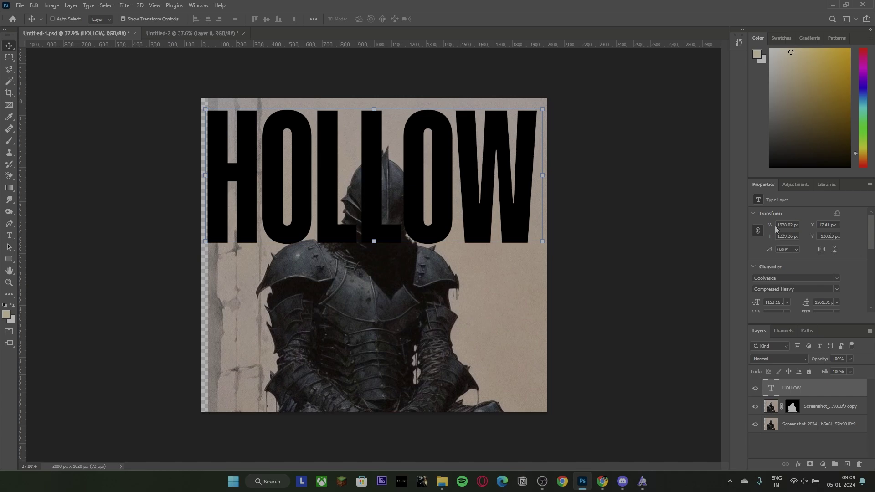
{"action": "left_click_drag", "start_coordinate": [770, 226], "coordinate": [777, 227]}
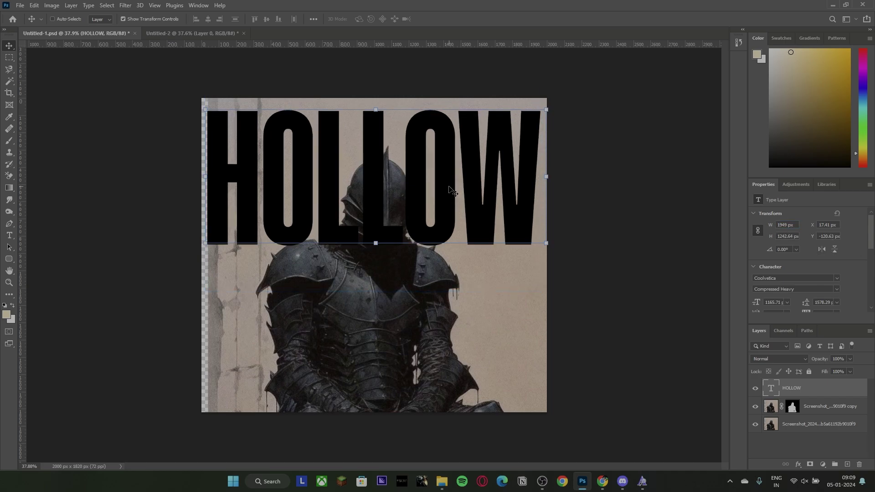
{"action": "left_click_drag", "start_coordinate": [451, 191], "coordinate": [448, 195]}
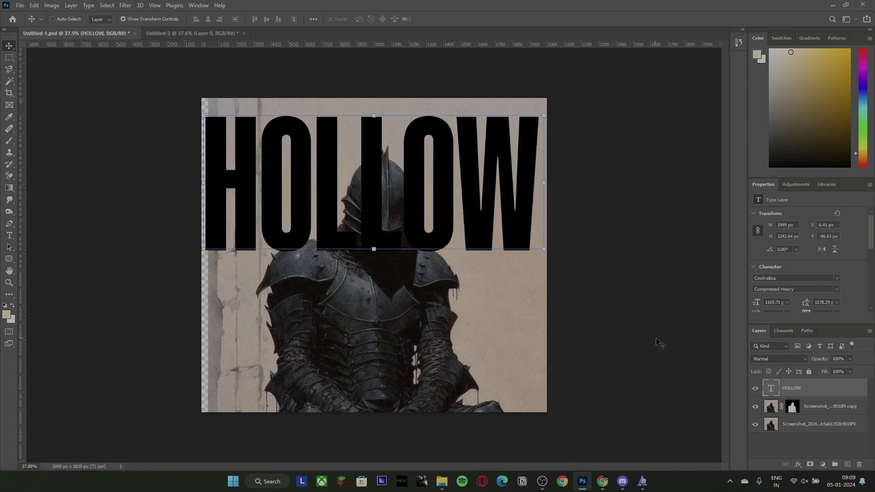
Place the HOLLOW layer beneath the masked knight copy and shift the title slightly to centre it behind the helmet.
{"action": "left_click_drag", "start_coordinate": [813, 391], "coordinate": [812, 412]}
{"action": "left_click_drag", "start_coordinate": [485, 226], "coordinate": [489, 225]}
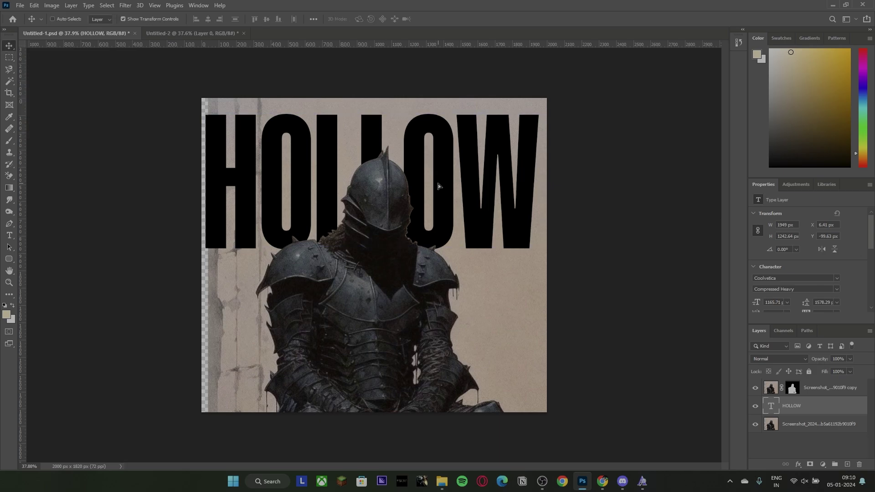
{"action": "left_click_drag", "start_coordinate": [438, 186], "coordinate": [488, 214]}
Rasterize the HOLLOW type layer and briefly toggle the visibility of the two knight image layers to check the stack.
{"action": "right_click", "coordinate": [797, 413]}
{"action": "left_click", "coordinate": [785, 145]}
{"action": "left_click", "coordinate": [756, 424]}
{"action": "left_click", "coordinate": [755, 389]}
{"action": "left_click", "coordinate": [755, 424]}
{"action": "left_click", "coordinate": [756, 388]}
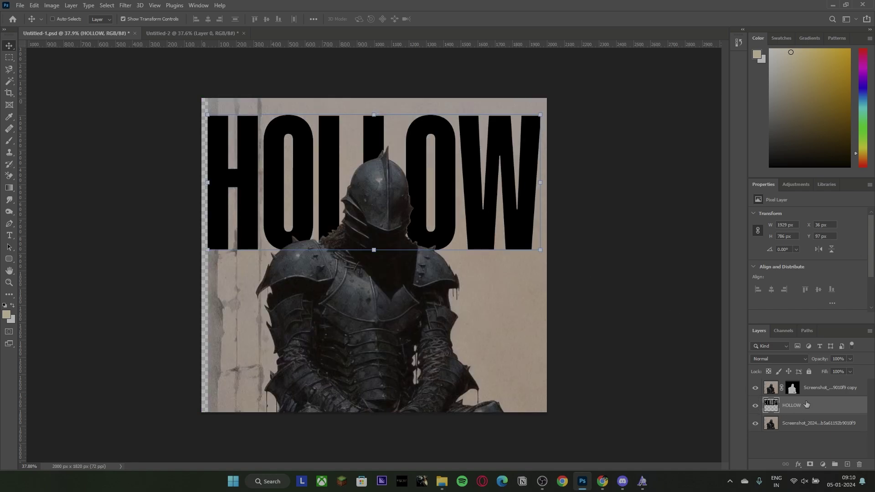
Add a saturated red Solid Color fill layer above the masked knight copy and set its blending mode to Darker Color.
{"action": "left_click", "coordinate": [814, 391]}
{"action": "left_click", "coordinate": [71, 5]}
{"action": "mouse_move", "coordinate": [102, 120]}
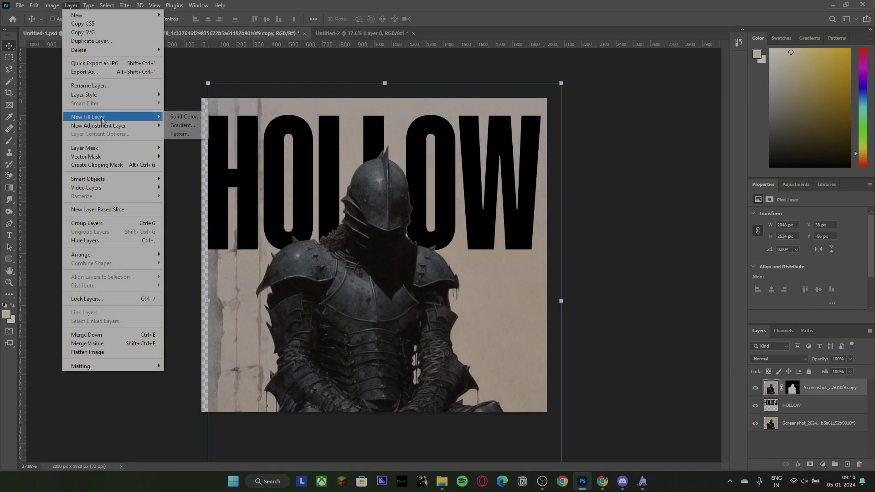
{"action": "left_click", "coordinate": [182, 117]}
{"action": "left_click", "coordinate": [507, 137]}
{"action": "type", "text": "f7b5b5"}
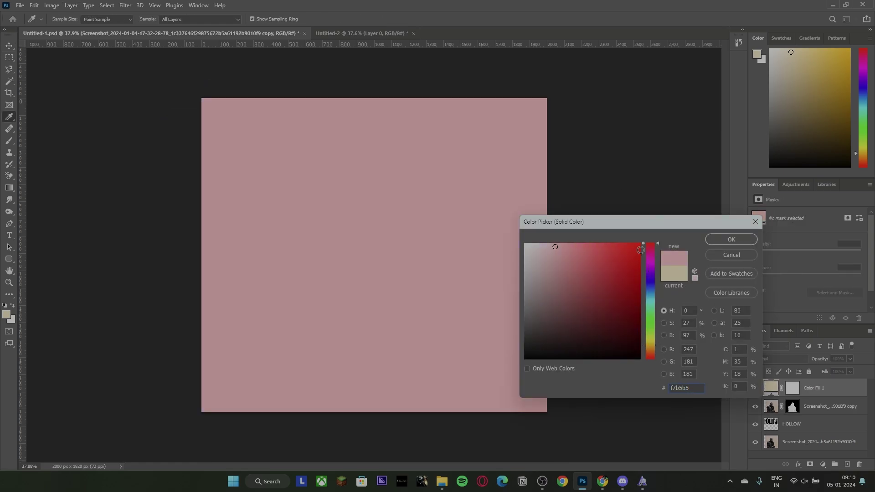
{"action": "left_click", "coordinate": [641, 250]}
{"action": "left_click", "coordinate": [731, 239]}
{"action": "left_click", "coordinate": [789, 359]}
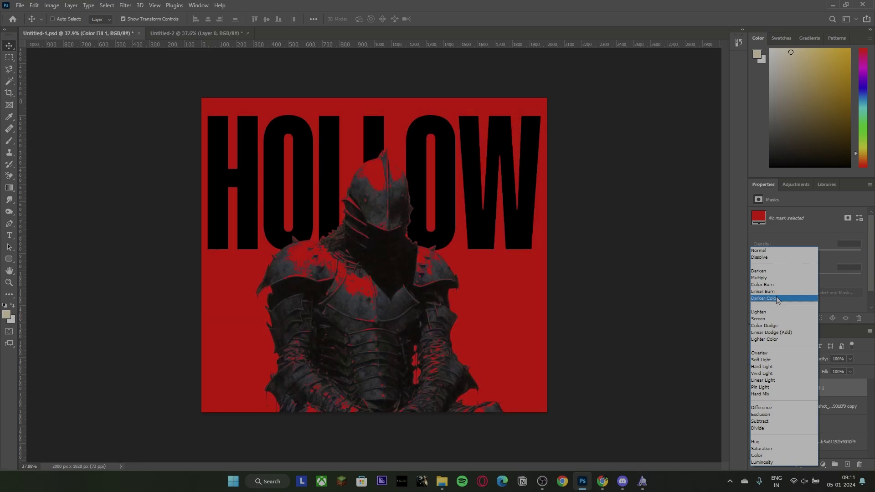
{"action": "left_click", "coordinate": [778, 298]}
Add a Threshold adjustment layer directly above the masked knight copy and set its level to 47.
{"action": "left_click", "coordinate": [825, 407]}
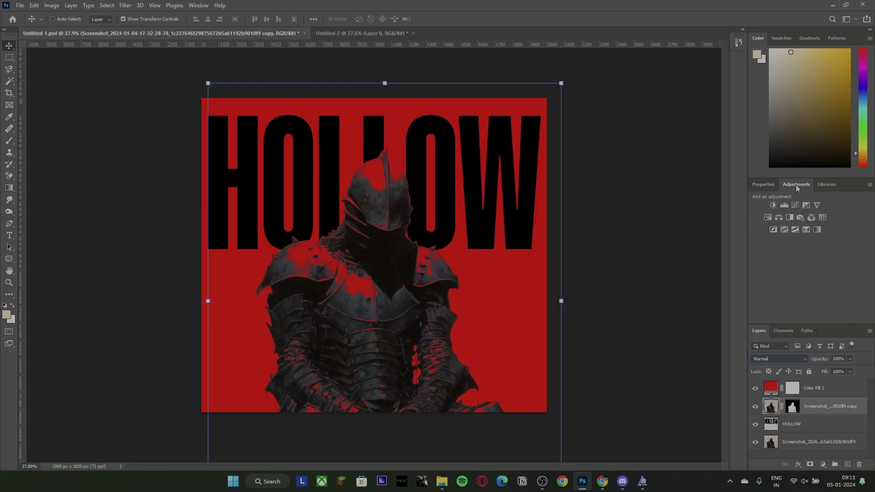
{"action": "left_click", "coordinate": [823, 465]}
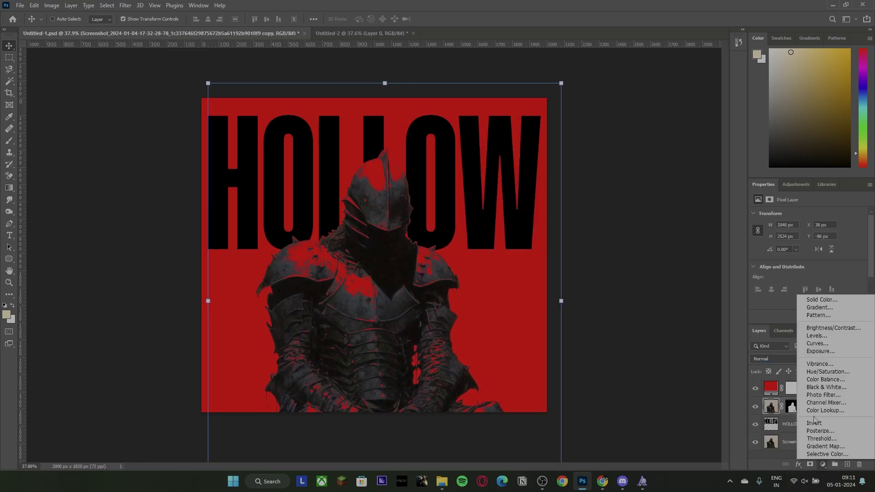
{"action": "left_click", "coordinate": [823, 439]}
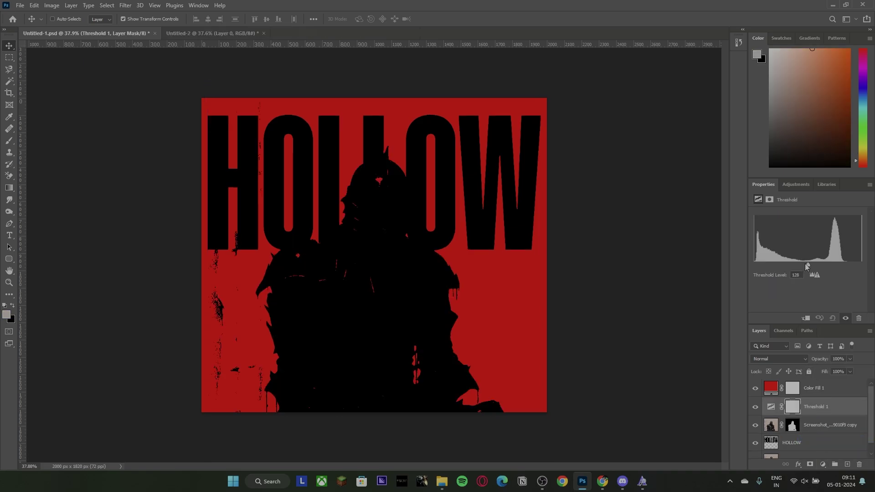
{"action": "left_click_drag", "start_coordinate": [807, 267], "coordinate": [774, 275]}
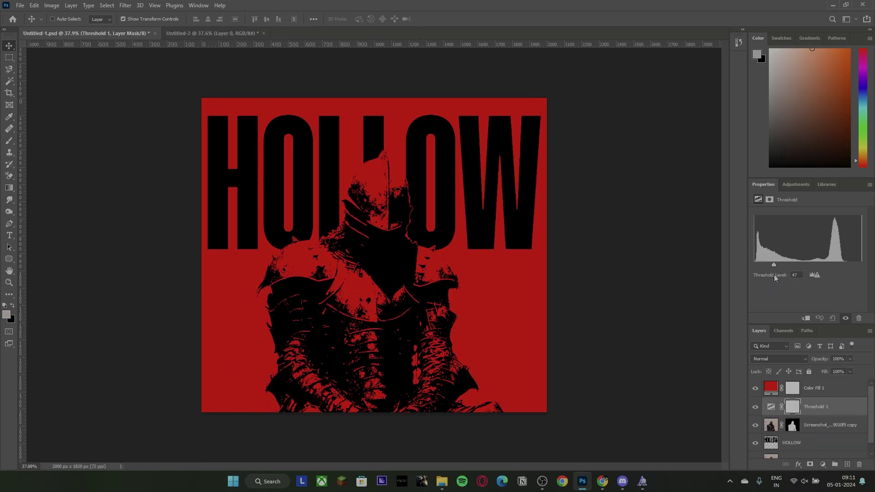
Lower the Threshold layer's opacity to 35% and fine-tune its threshold level to 46.
{"action": "mouse_move", "coordinate": [850, 359]}
{"action": "left_mouse_down"}
{"action": "mouse_move", "coordinate": [816, 370]}
{"action": "mouse_move", "coordinate": [842, 371]}
{"action": "left_mouse_up"}
{"action": "left_click", "coordinate": [850, 359]}
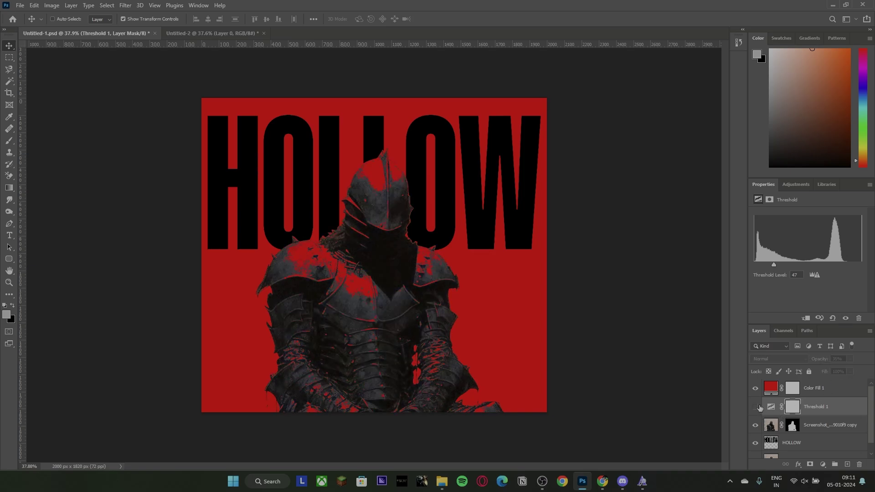
{"action": "mouse_move", "coordinate": [771, 264]}
{"action": "left_mouse_down"}
{"action": "mouse_move", "coordinate": [781, 266]}
{"action": "mouse_move", "coordinate": [773, 267]}
{"action": "left_mouse_up"}
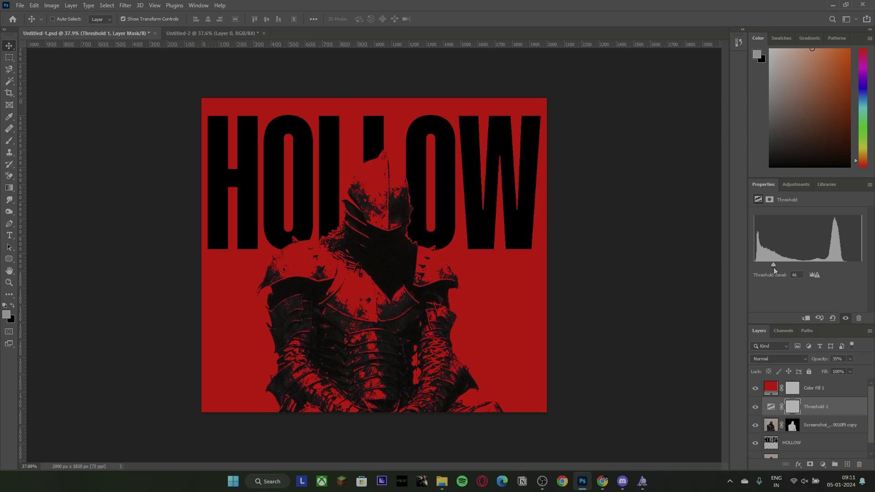
Add a new text layer reading DON'T above the red fill layer, placed just over the H of HOLLOW.
{"action": "left_click", "coordinate": [814, 388]}
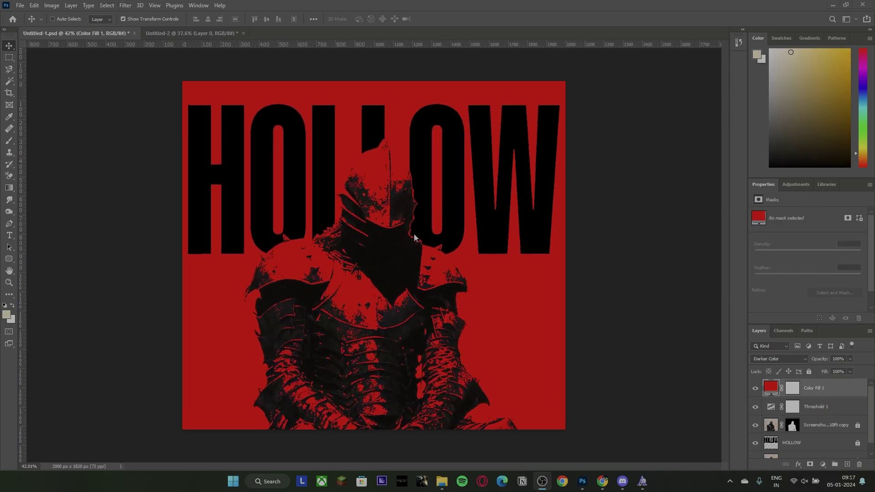
{"action": "left_click", "coordinate": [9, 235]}
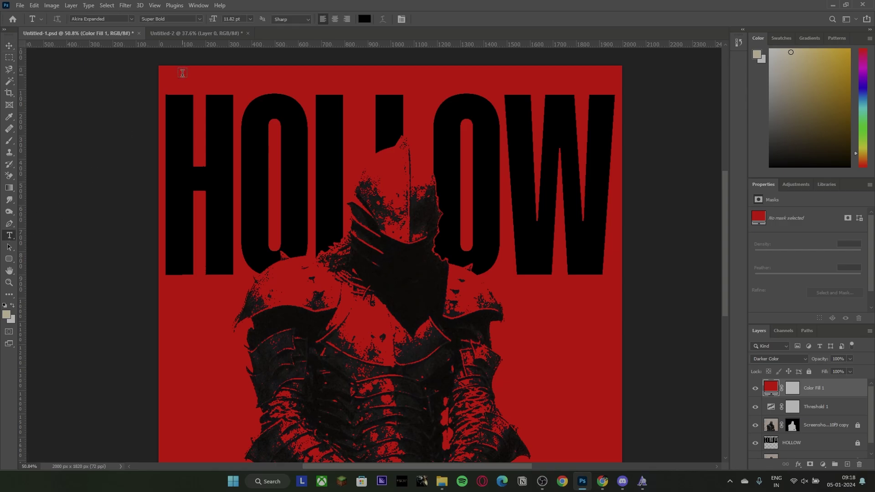
{"action": "left_click", "coordinate": [175, 85]}
{"action": "key", "text": "Caps_Lock"}
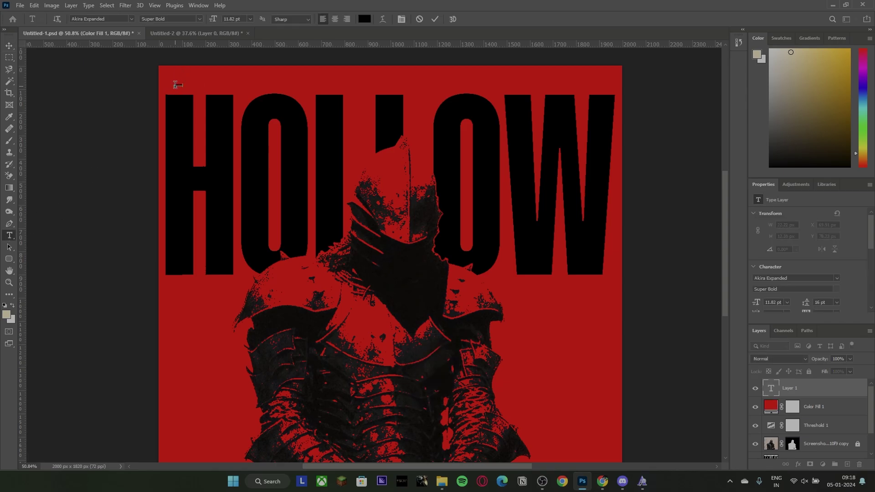
{"action": "left_click", "coordinate": [9, 46]}
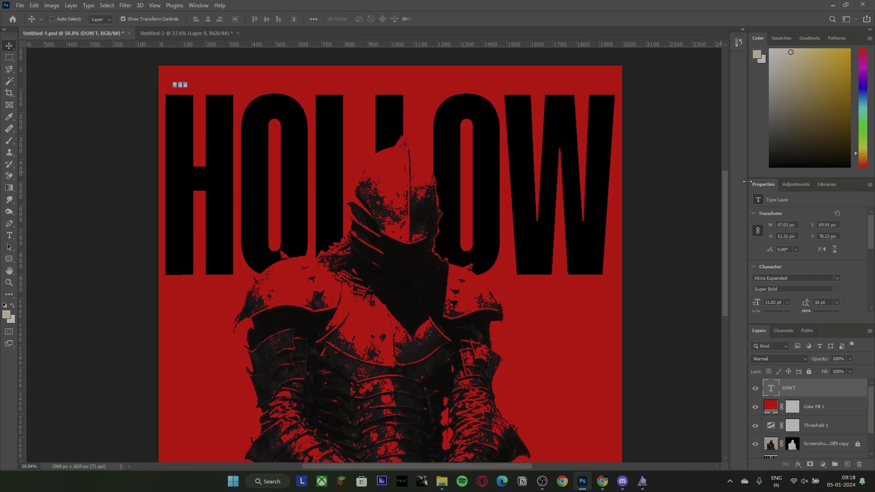
Scale the DON'T text to about 292 px wide and align it directly above the H, matching the letter's width.
{"action": "left_click_drag", "start_coordinate": [770, 224], "coordinate": [851, 225]}
{"action": "left_click_drag", "start_coordinate": [213, 90], "coordinate": [203, 85]}
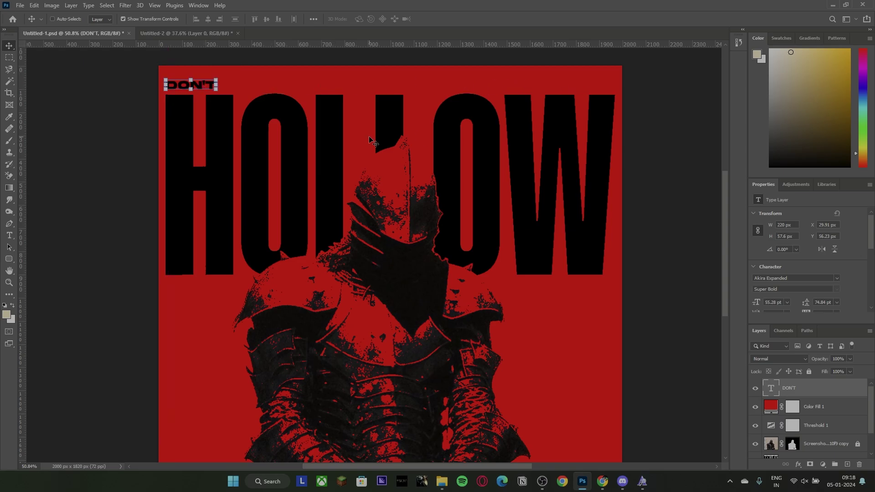
{"action": "scroll", "coordinate": [223, 84], "scroll_direction": "up", "scroll_amount": 5}
{"action": "key", "text": "ctrl+t"}
{"action": "left_click_drag", "start_coordinate": [215, 99], "coordinate": [255, 104]}
{"action": "key", "text": "Return"}
{"action": "left_click", "coordinate": [451, 19]}
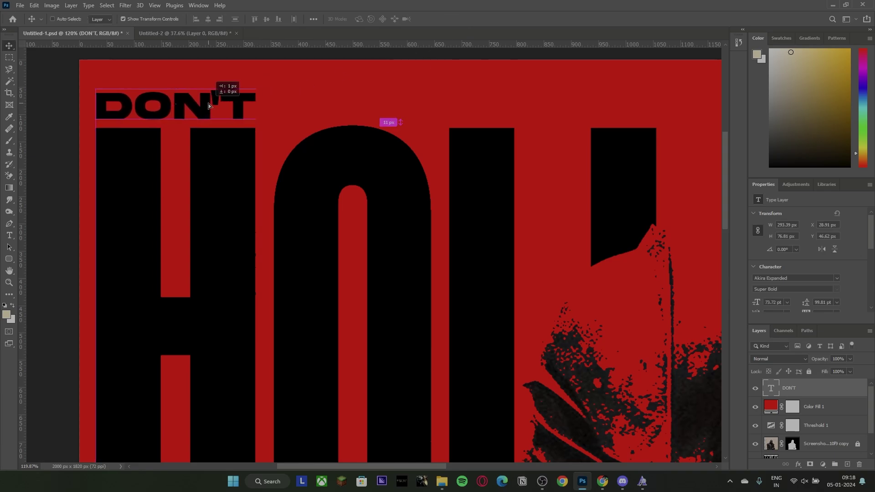
{"action": "left_click_drag", "start_coordinate": [772, 227], "coordinate": [768, 228]}
Duplicate the DON'T text layer and move the copy horizontally to sit above the W of HOLLOW.
{"action": "scroll", "coordinate": [264, 110], "scroll_direction": "down", "scroll_amount": 4}
{"action": "key", "text": "m"}
{"action": "scroll", "coordinate": [241, 109], "scroll_direction": "down", "scroll_amount": 4}
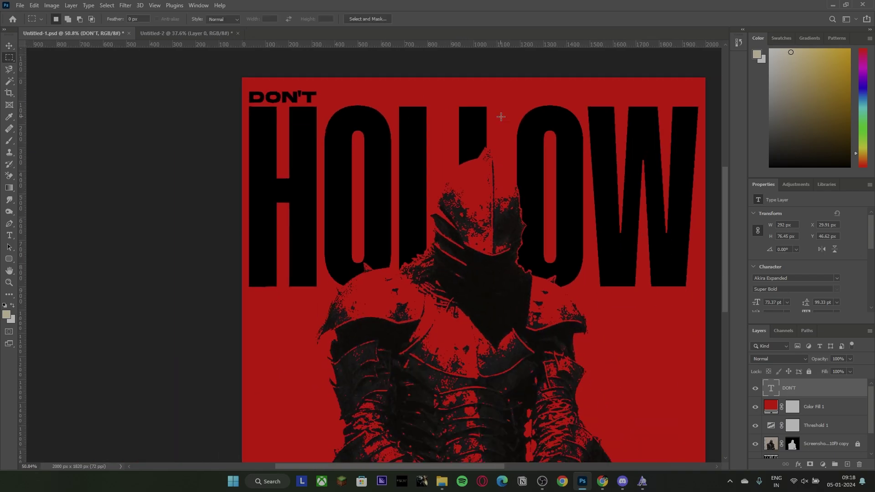
{"action": "key", "text": "v"}
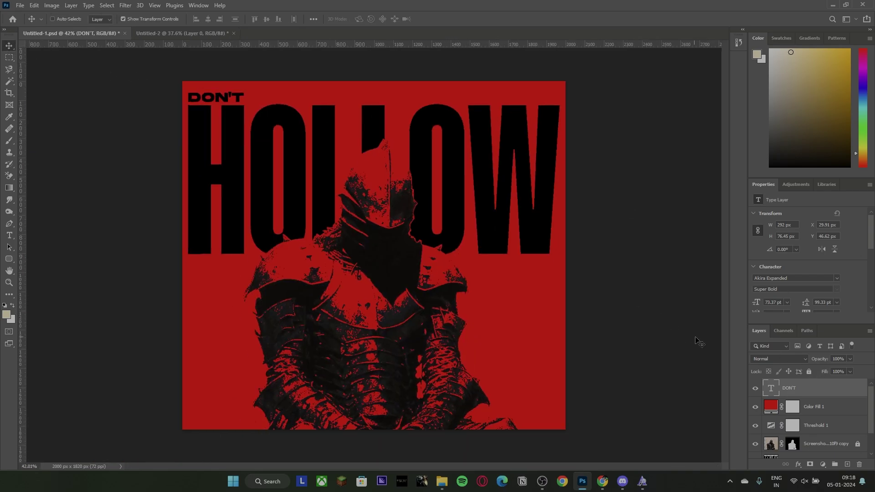
{"action": "key", "text": "ctrl+j"}
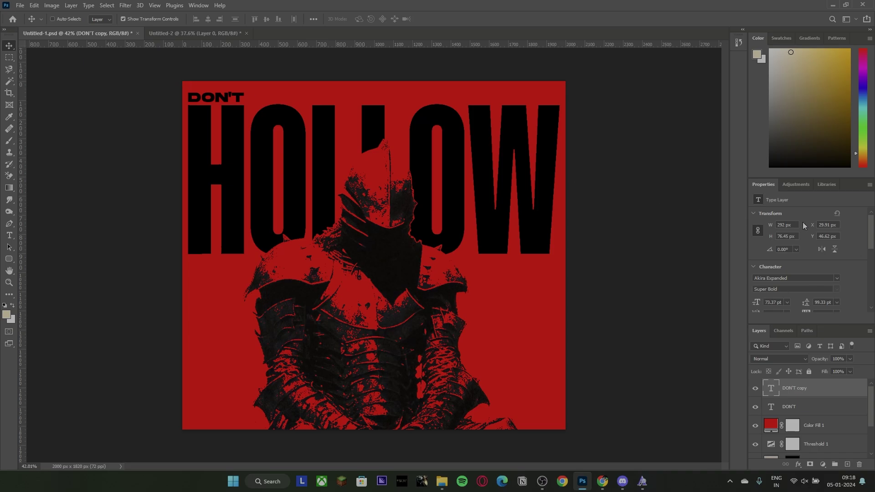
{"action": "left_click_drag", "start_coordinate": [813, 226], "coordinate": [874, 226]}
Replace the wording of the copied text above the W with GO in capitals.
{"action": "scroll", "coordinate": [672, 70], "scroll_direction": "up", "scroll_amount": 8}
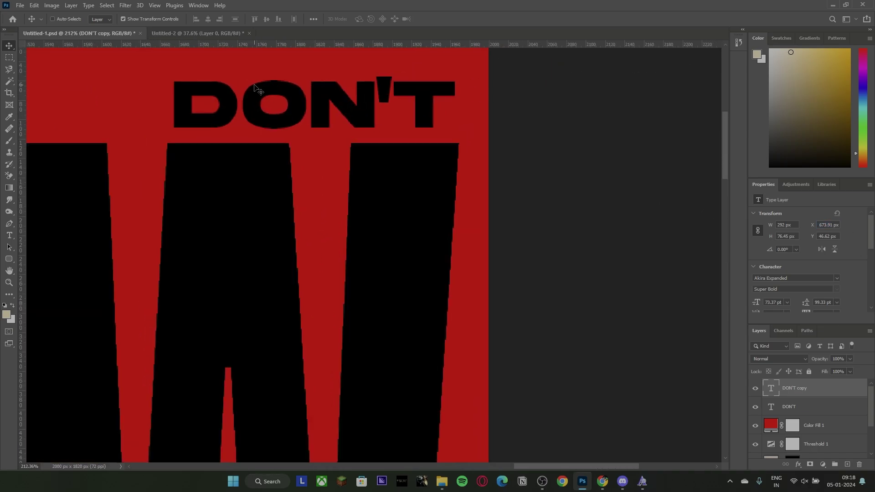
{"action": "double_click", "coordinate": [225, 102]}
{"action": "key", "text": "Caps_Lock"}
{"action": "type", "text": "go"}
{"action": "key", "text": "Caps_Lock"}
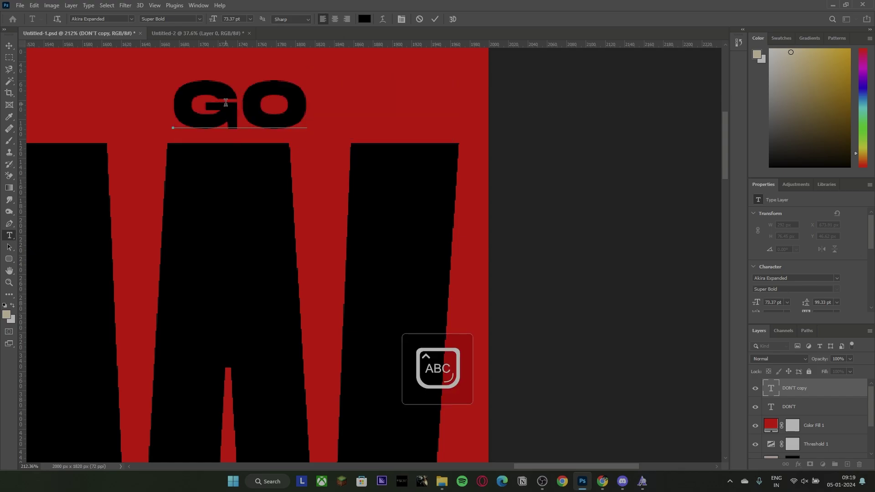
{"action": "key", "text": "ctrl+Return"}
Shift the GO text to an X position of about 1831 px so it ends flush with the W's outer edge.
{"action": "left_click_drag", "start_coordinate": [811, 227], "coordinate": [863, 227]}
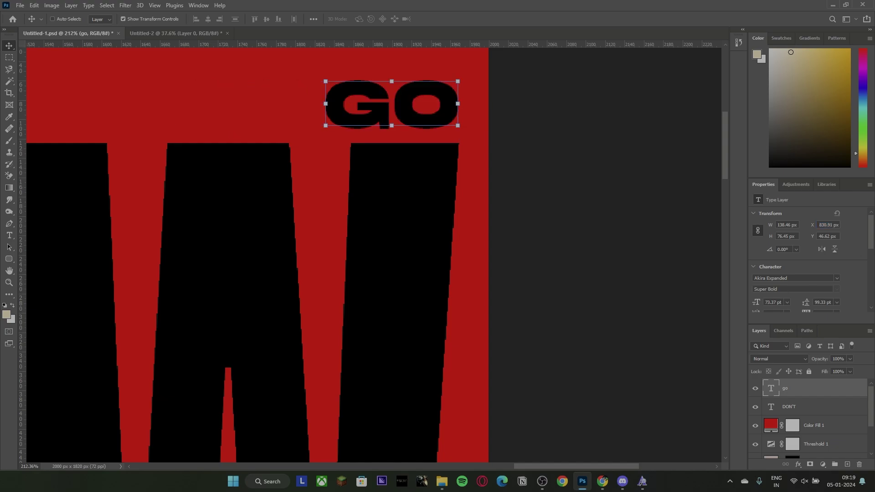
{"action": "mouse_move", "coordinate": [432, 113]}
{"action": "left_mouse_down"}
{"action": "mouse_move", "coordinate": [424, 114]}
{"action": "mouse_move", "coordinate": [428, 101]}
{"action": "left_mouse_up"}
{"action": "scroll", "coordinate": [424, 114], "scroll_direction": "down", "scroll_amount": 6}
{"action": "key", "text": "ctrl+0"}
Duplicate the DON'T text, reword the copy as YOU, and place it above the first L of HOLLOW at about X 640 px.
{"action": "left_click", "coordinate": [9, 57]}
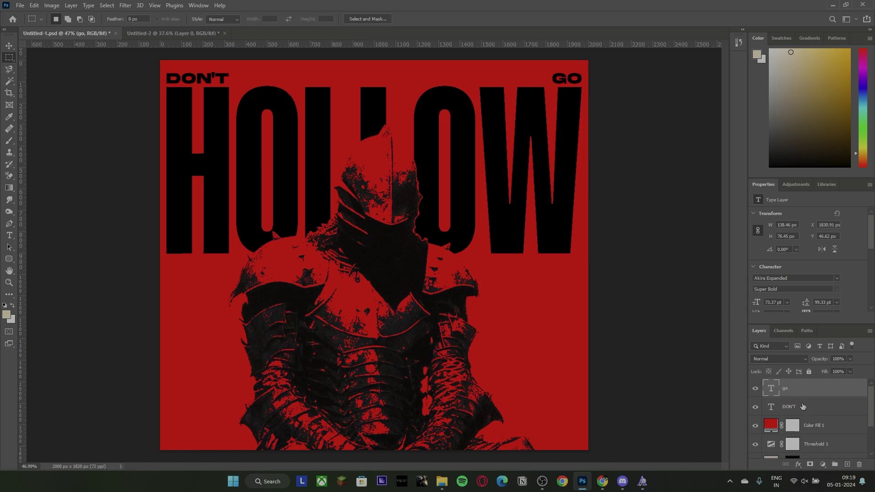
{"action": "left_click", "coordinate": [804, 407]}
{"action": "key", "text": "ctrl+j"}
{"action": "key", "text": "v"}
{"action": "left_click_drag", "start_coordinate": [222, 81], "coordinate": [396, 76]}
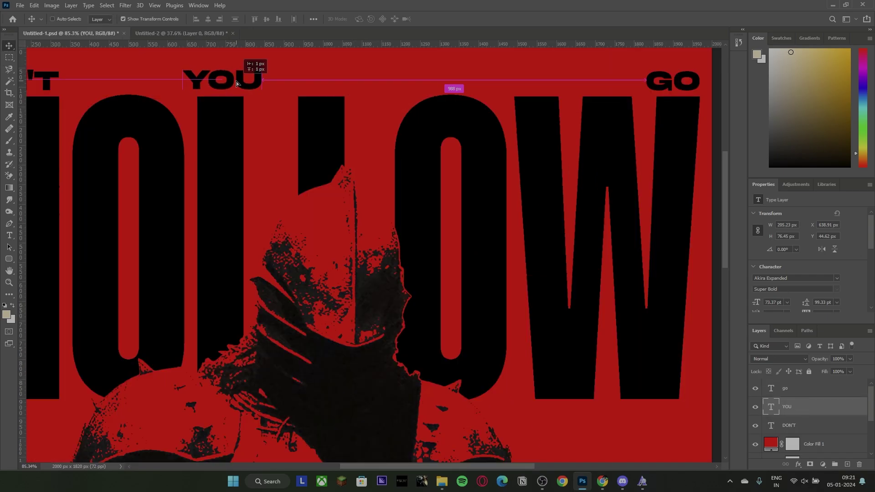
{"action": "left_click_drag", "start_coordinate": [237, 83], "coordinate": [239, 84]}
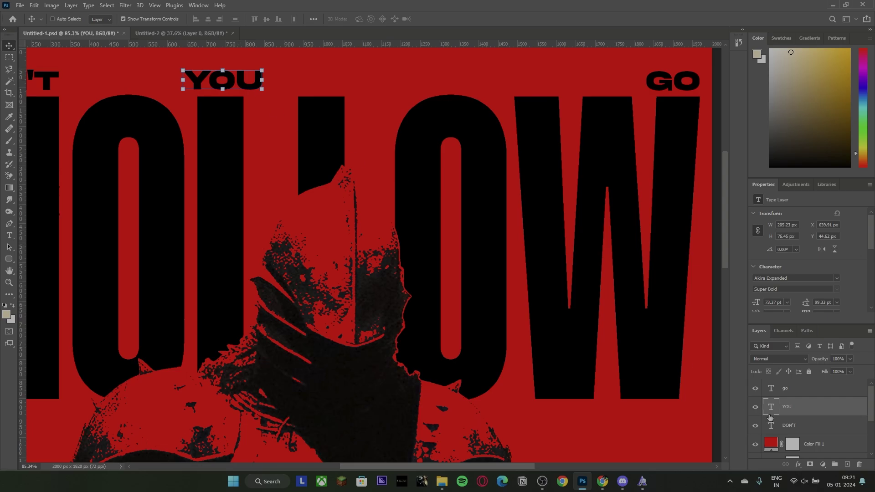
Rasterize the DON'T and GO text layers.
{"action": "right_click", "coordinate": [793, 425]}
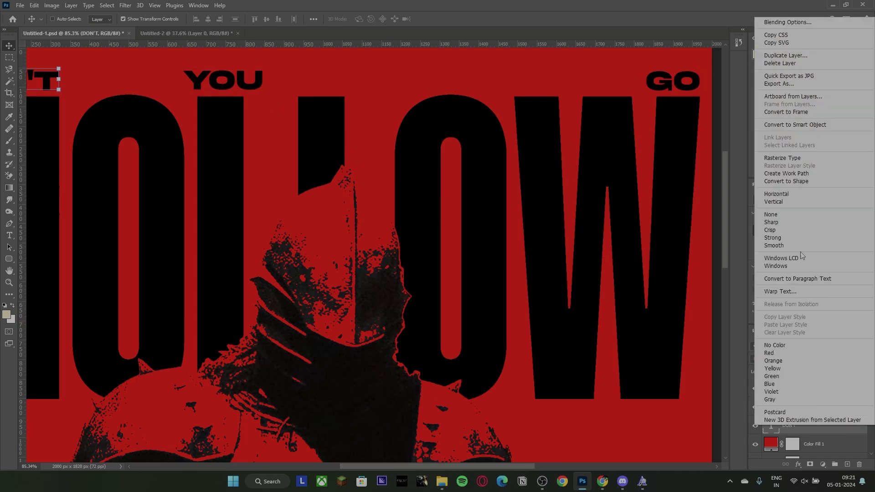
{"action": "left_click", "coordinate": [785, 160]}
{"action": "left_click", "coordinate": [822, 406]}
{"action": "right_click", "coordinate": [807, 388]}
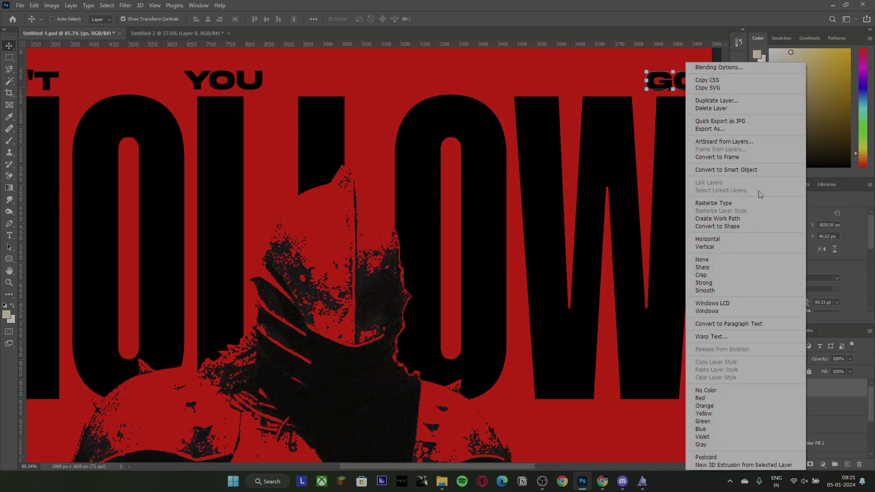
{"action": "left_click", "coordinate": [719, 204]}
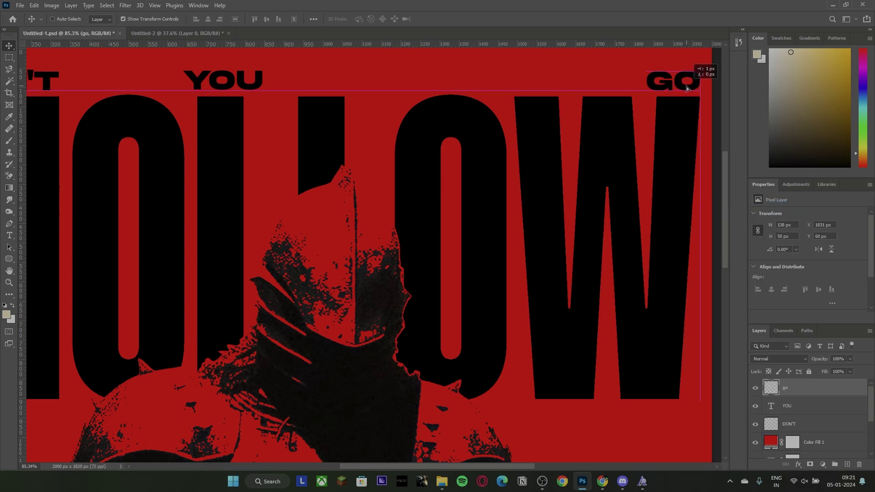
Duplicate the YOU text, reword the copy as DARE, and place it above the second O of HOLLOW at about X 1199 px.
{"action": "right_click", "coordinate": [805, 412]}
{"action": "left_click", "coordinate": [815, 421]}
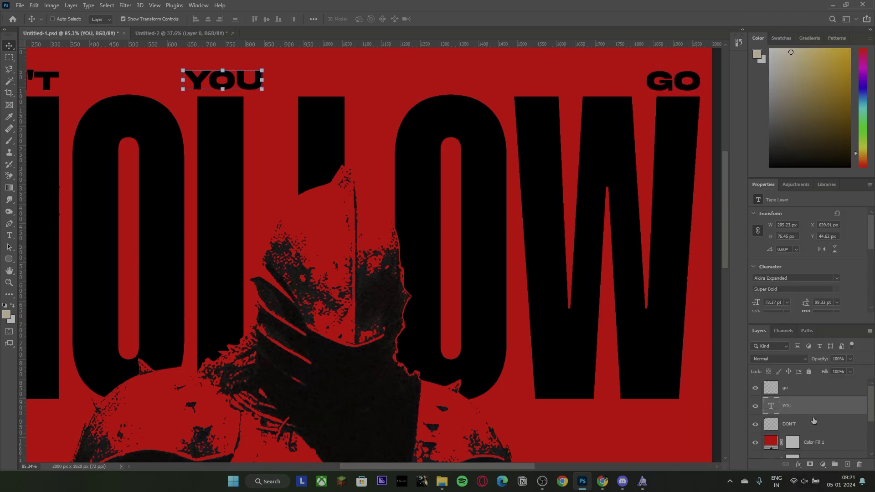
{"action": "key", "text": "ctrl+j"}
{"action": "left_click_drag", "start_coordinate": [248, 81], "coordinate": [465, 80]}
{"action": "double_click", "coordinate": [465, 81]}
{"action": "type", "text": "DARE"}
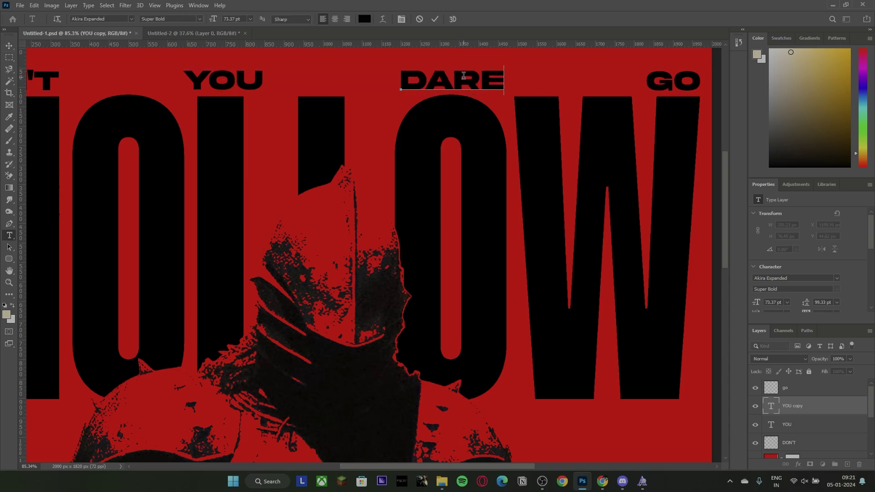
{"action": "left_click", "coordinate": [9, 45]}
{"action": "left_click_drag", "start_coordinate": [479, 85], "coordinate": [474, 84]}
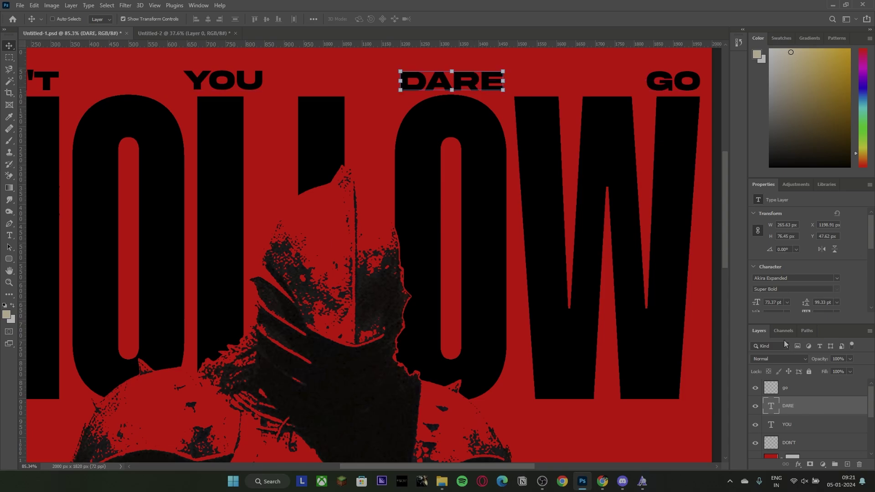
Nudge the YOU text sideways to an X position of about 639 px above the first L.
{"action": "left_click", "coordinate": [797, 425]}
{"action": "left_click_drag", "start_coordinate": [240, 79], "coordinate": [238, 79]}
{"action": "scroll", "coordinate": [292, 98], "scroll_direction": "down", "scroll_amount": 7}
{"action": "left_click", "coordinate": [14, 57]}
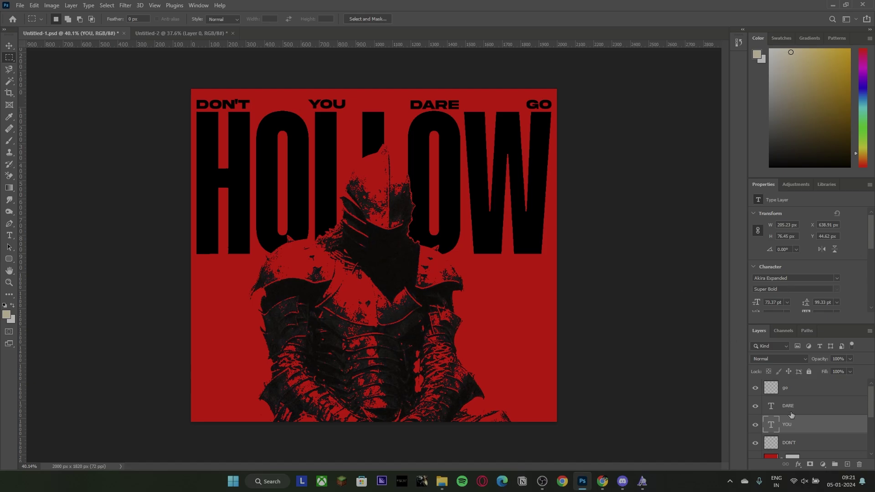
Rasterize the DARE and YOU text layers.
{"action": "left_click", "coordinate": [794, 412]}
{"action": "right_click", "coordinate": [798, 414]}
{"action": "left_click", "coordinate": [786, 146]}
{"action": "right_click", "coordinate": [801, 427]}
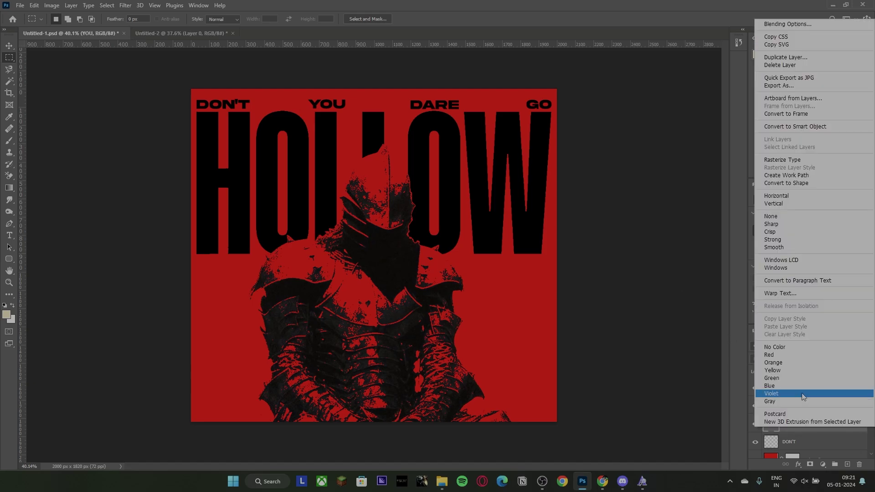
{"action": "left_click", "coordinate": [794, 160]}
{"action": "scroll", "coordinate": [628, 191], "scroll_direction": "down", "scroll_amount": 1}
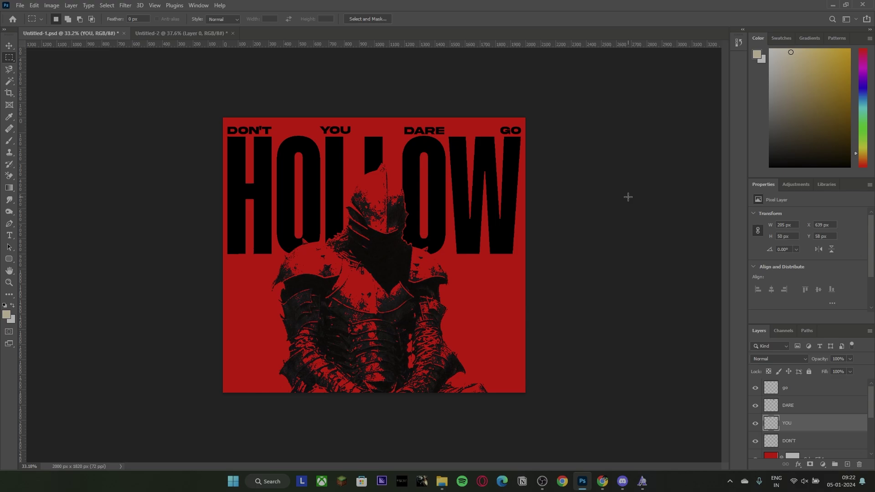
{"action": "left_click", "coordinate": [813, 388]}
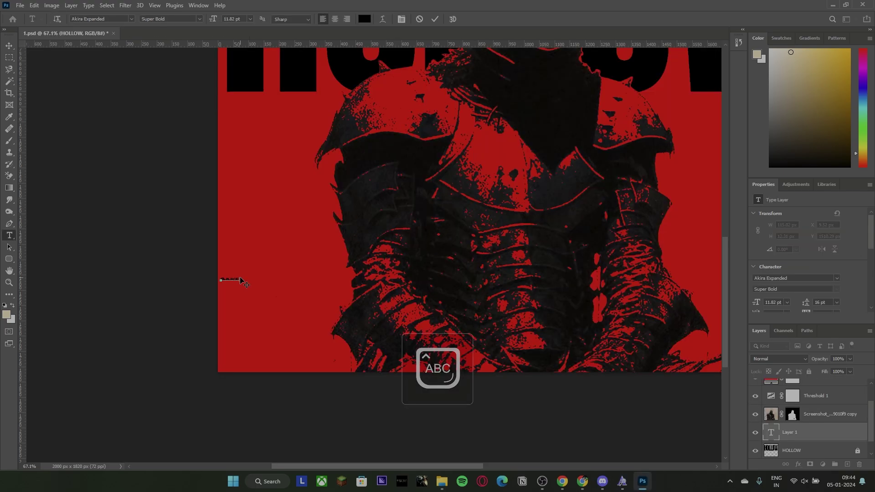
{"action": "left_click", "coordinate": [9, 46]}
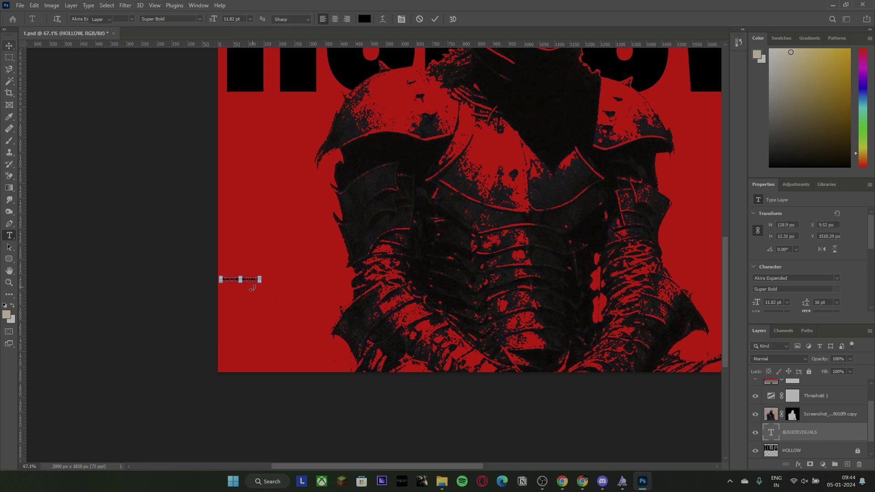
{"action": "left_click_drag", "start_coordinate": [260, 282], "coordinate": [344, 316]}
{"action": "left_click_drag", "start_coordinate": [322, 283], "coordinate": [327, 362]}
{"action": "left_click", "coordinate": [11, 44]}
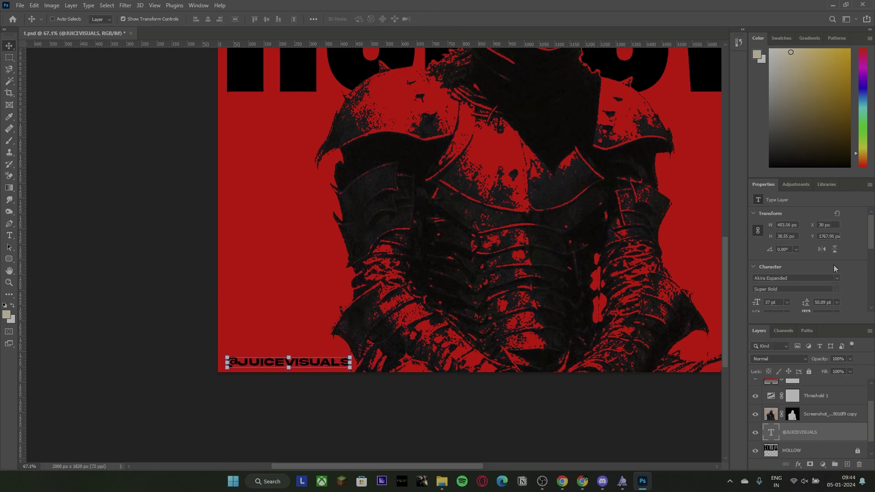
{"action": "left_click", "coordinate": [837, 278]}
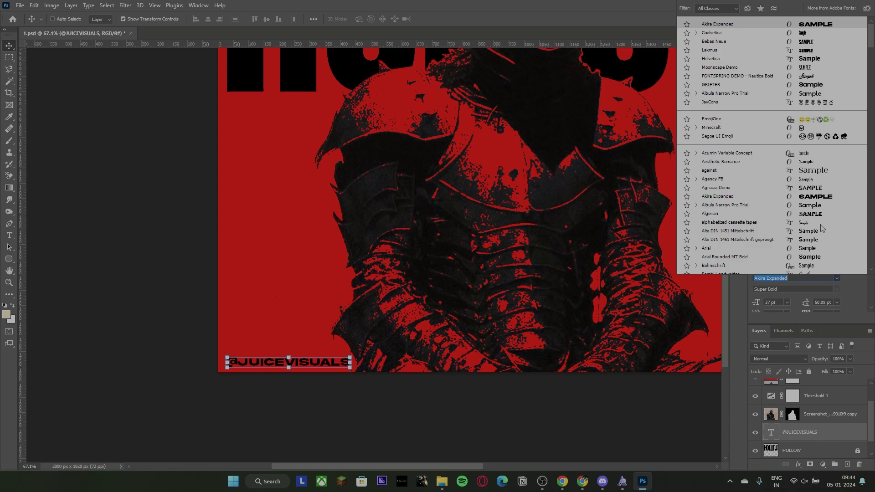
{"action": "left_click", "coordinate": [823, 93]}
{"action": "left_click", "coordinate": [837, 279]}
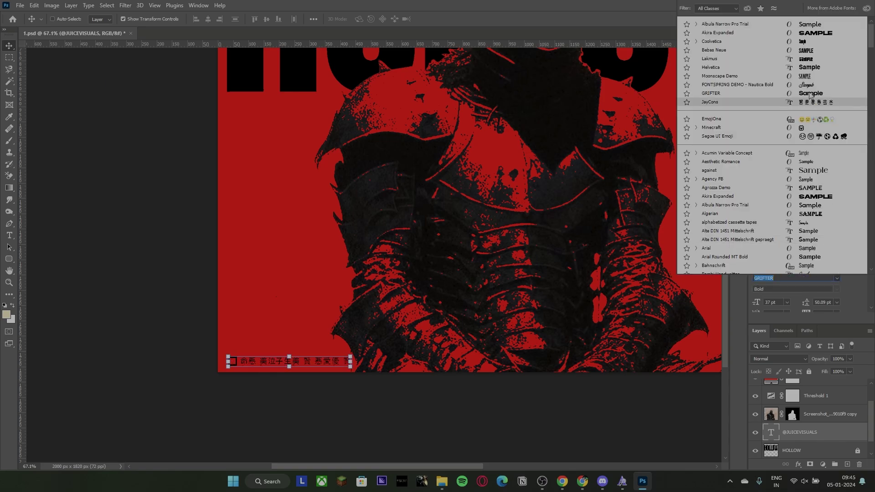
{"action": "left_click", "coordinate": [821, 103]}
{"action": "left_click_drag", "start_coordinate": [323, 358], "coordinate": [297, 357]}
{"action": "key", "text": "ctrl+0"}
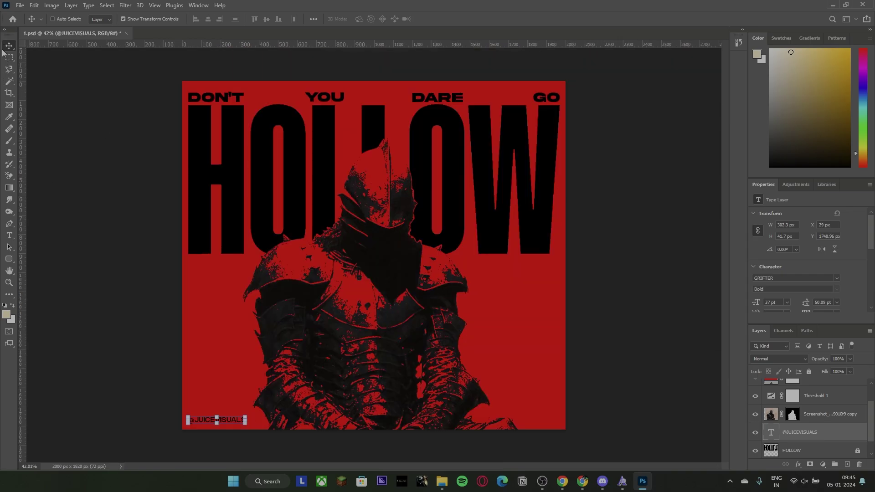
{"action": "key", "text": "m"}
{"action": "right_click", "coordinate": [823, 424]}
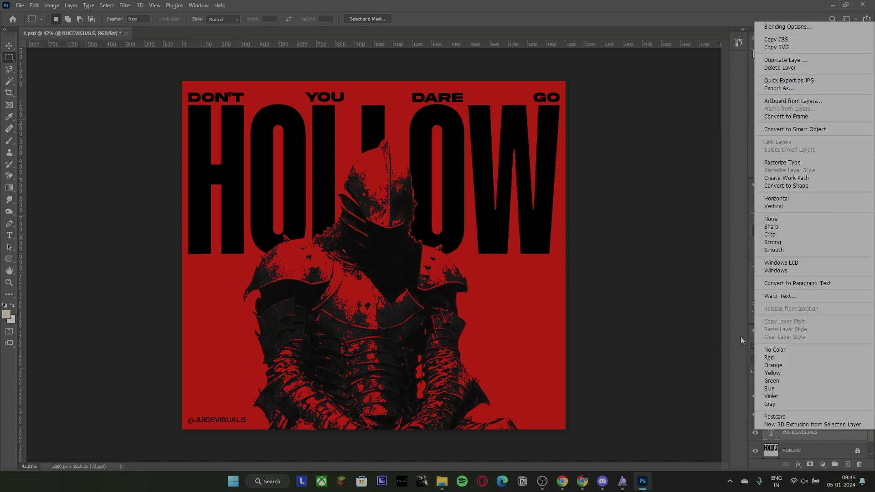
{"action": "left_click", "coordinate": [800, 163]}
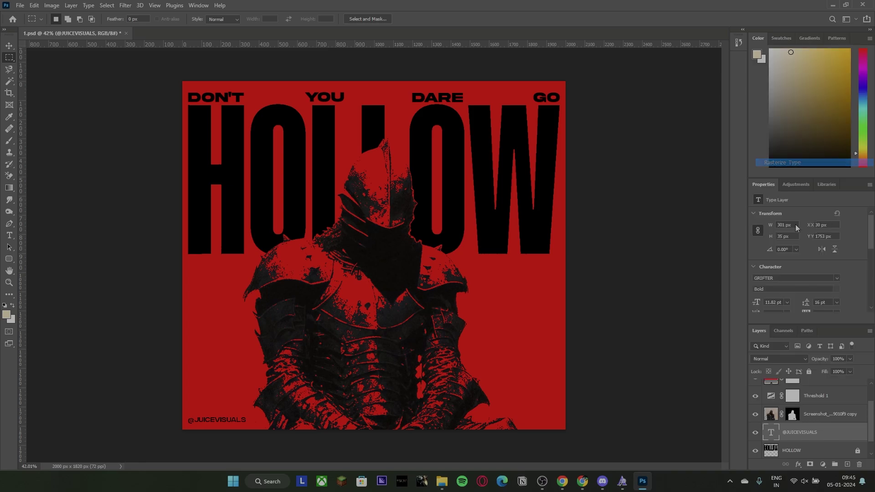
{"action": "scroll", "coordinate": [799, 405], "scroll_direction": "up", "scroll_amount": 3}
{"action": "right_click", "coordinate": [800, 394]}
{"action": "left_click", "coordinate": [802, 285]}
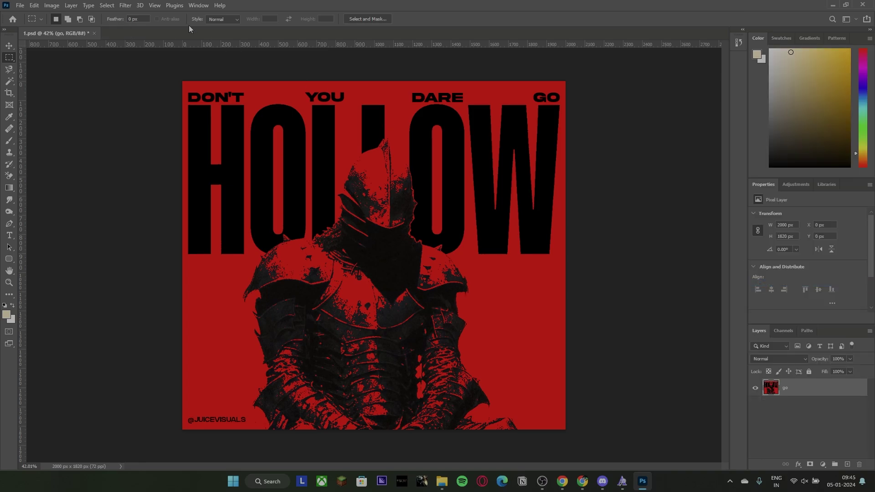
{"action": "left_click", "coordinate": [125, 5]}
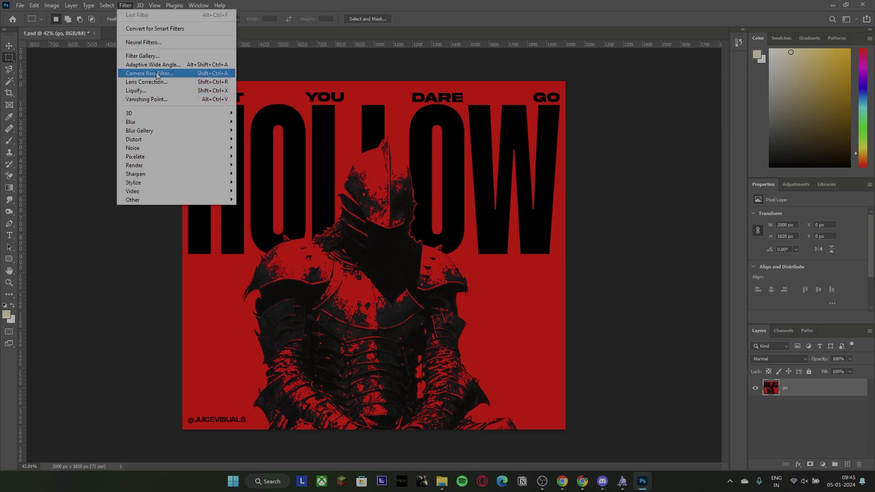
{"action": "left_click", "coordinate": [173, 74]}
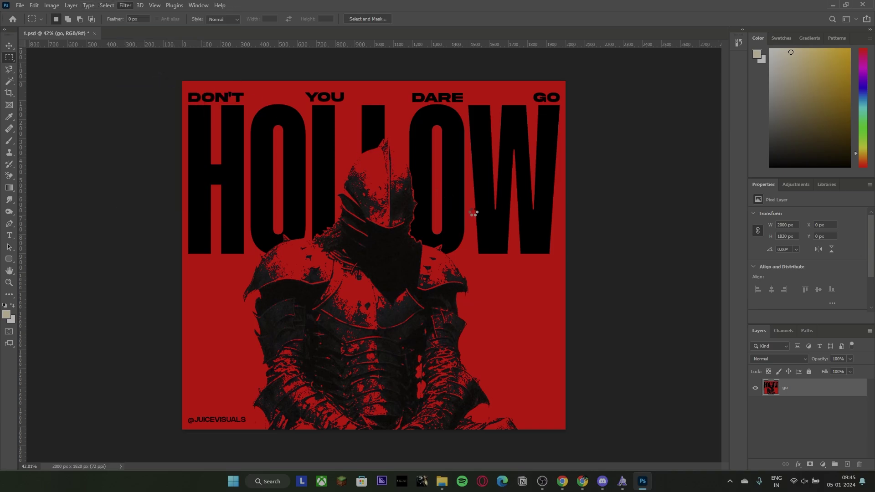
{"action": "left_click_drag", "start_coordinate": [727, 204], "coordinate": [748, 204]}
{"action": "left_click", "coordinate": [782, 440]}
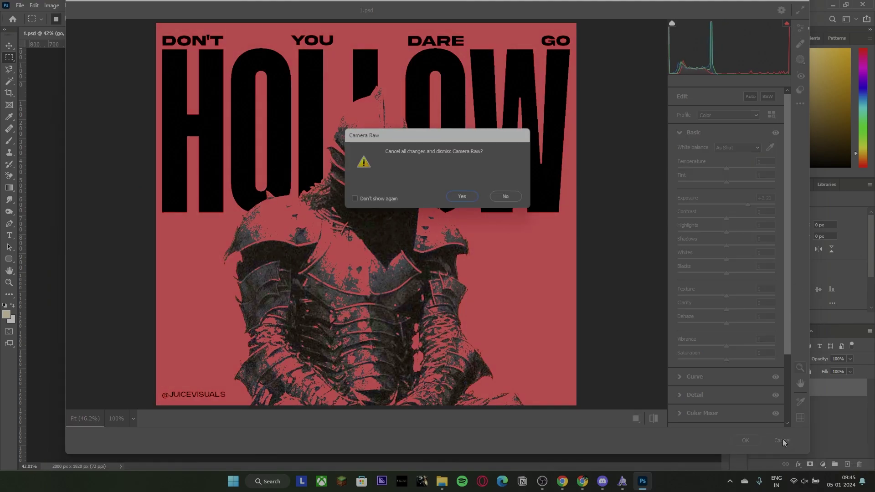
{"action": "left_click", "coordinate": [461, 196]}
Duplicate the merged poster layer.
{"action": "key", "text": "ctrl+j"}
Try the Filter Gallery's Halftone Pattern with the Circle type on the duplicated layer, and undo it.
{"action": "left_click", "coordinate": [126, 5]}
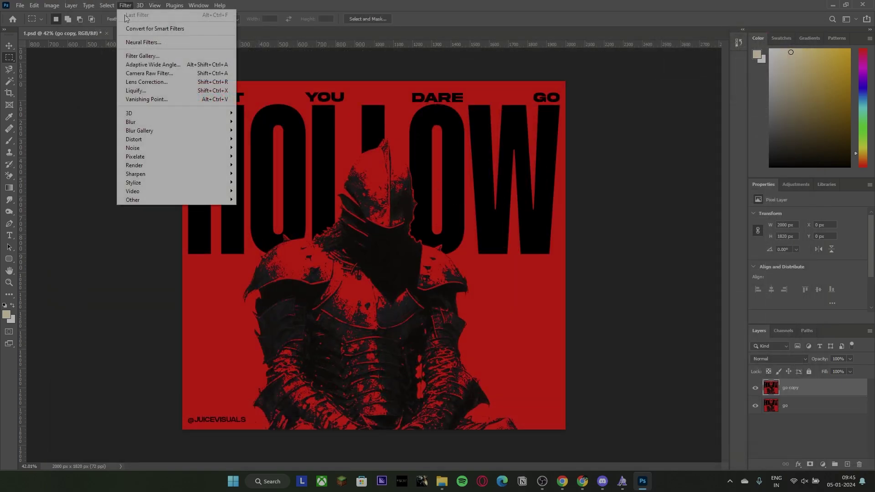
{"action": "left_click", "coordinate": [150, 71]}
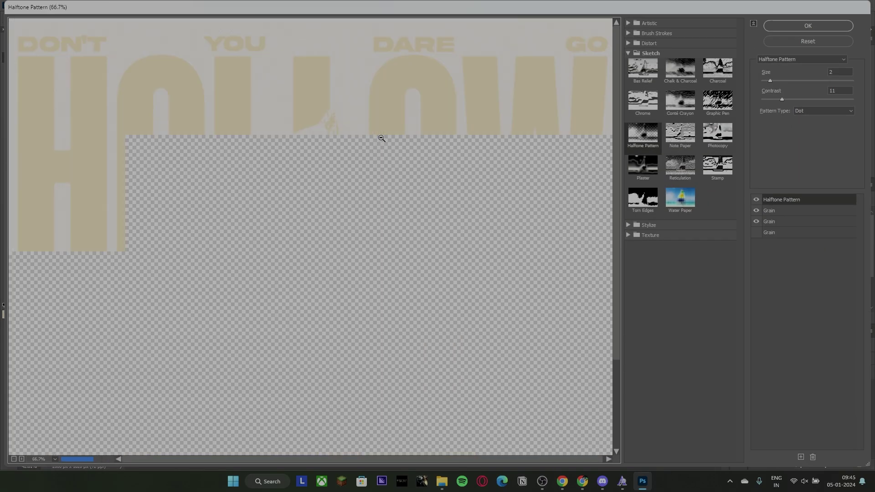
{"action": "left_click", "coordinate": [382, 138], "text": "alt"}
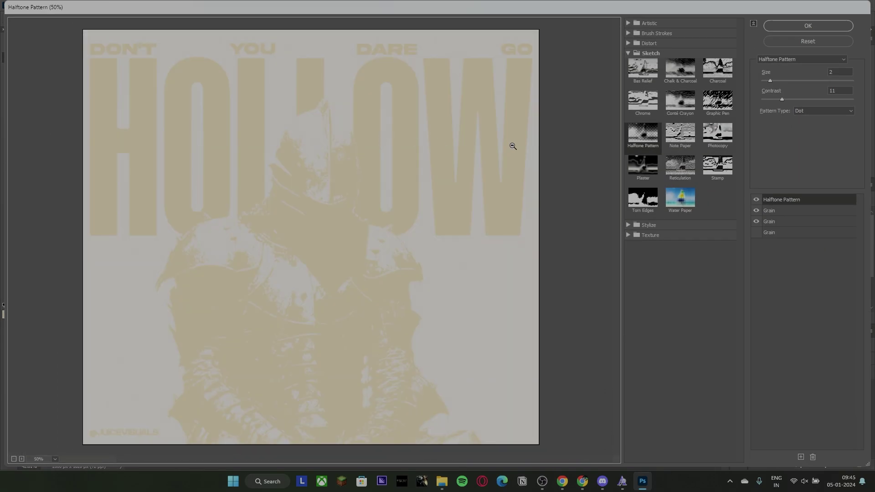
{"action": "left_click", "coordinate": [802, 112]}
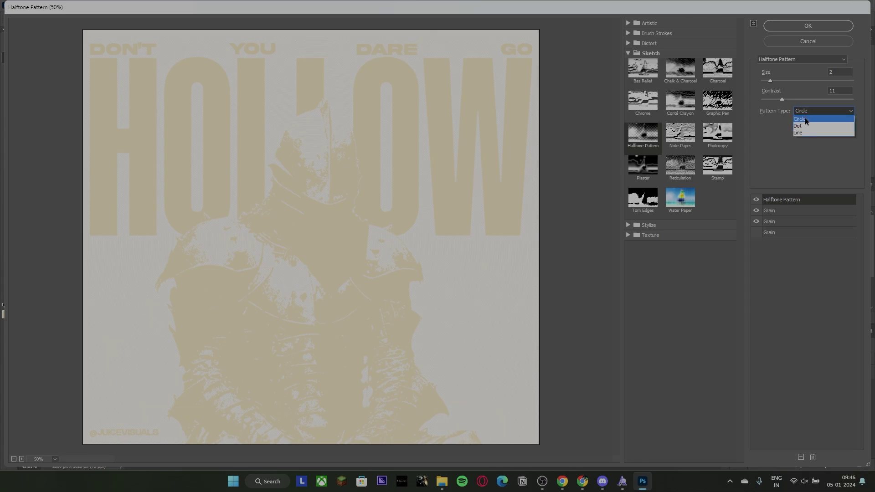
{"action": "left_click", "coordinate": [805, 118]}
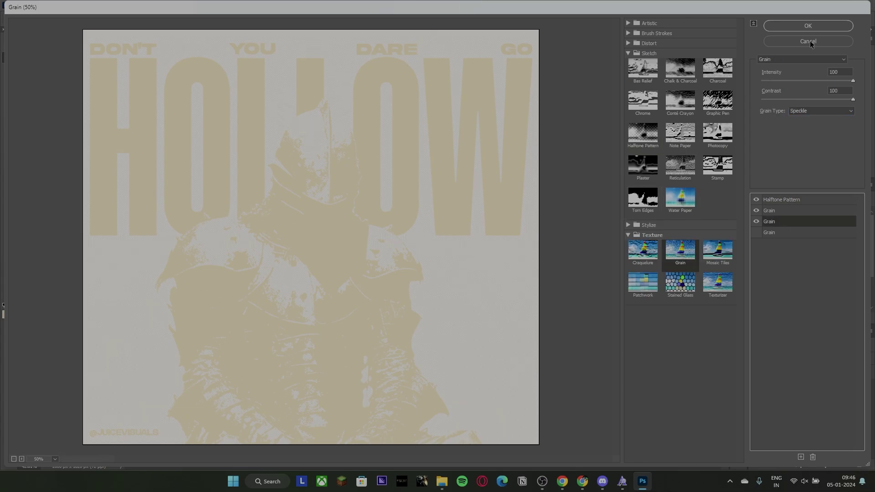
{"action": "left_click", "coordinate": [808, 25]}
{"action": "key", "text": "ctrl+z"}
Sample the poster's red background as the foreground color.
{"action": "left_click", "coordinate": [756, 57]}
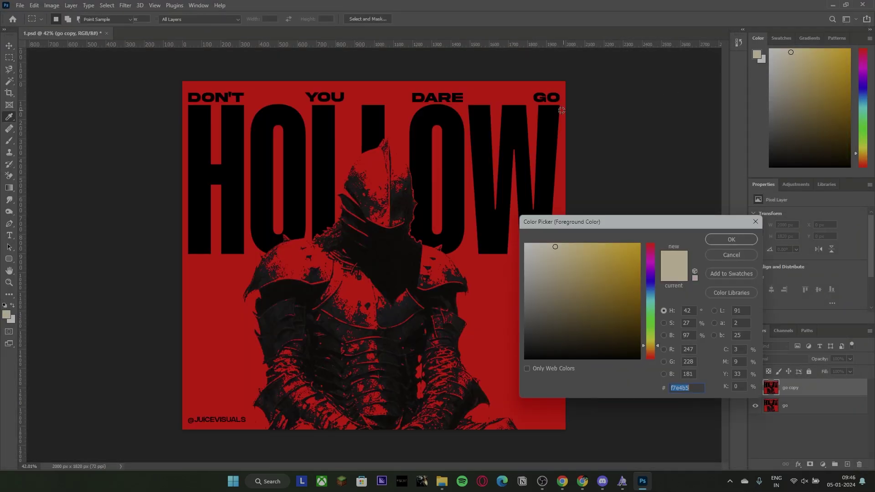
{"action": "left_click", "coordinate": [499, 102]}
{"action": "left_click", "coordinate": [731, 240]}
Reapply the last Filter Gallery effect to the duplicated layer with the red foreground, and undo it.
{"action": "left_click", "coordinate": [125, 5]}
{"action": "left_click", "coordinate": [130, 16]}
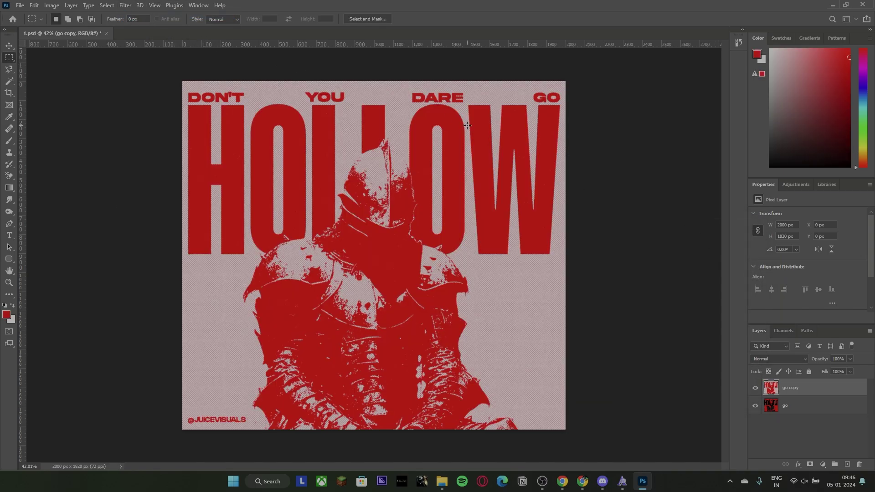
{"action": "key", "text": "ctrl+z"}
Open the Filter Gallery for the duplicated layer and hide the Halftone Pattern and the Grain effect directly below it.
{"action": "left_click", "coordinate": [126, 5]}
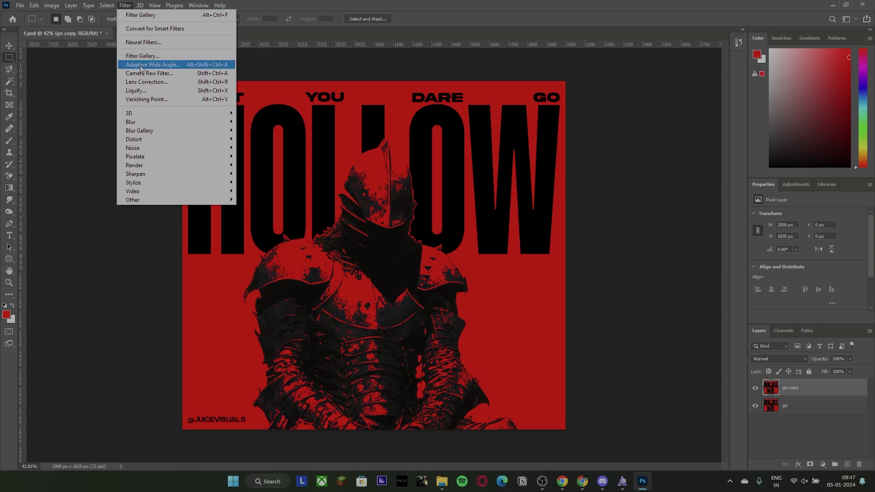
{"action": "left_click", "coordinate": [141, 56]}
{"action": "scroll", "coordinate": [299, 181], "scroll_direction": "down", "scroll_amount": 8}
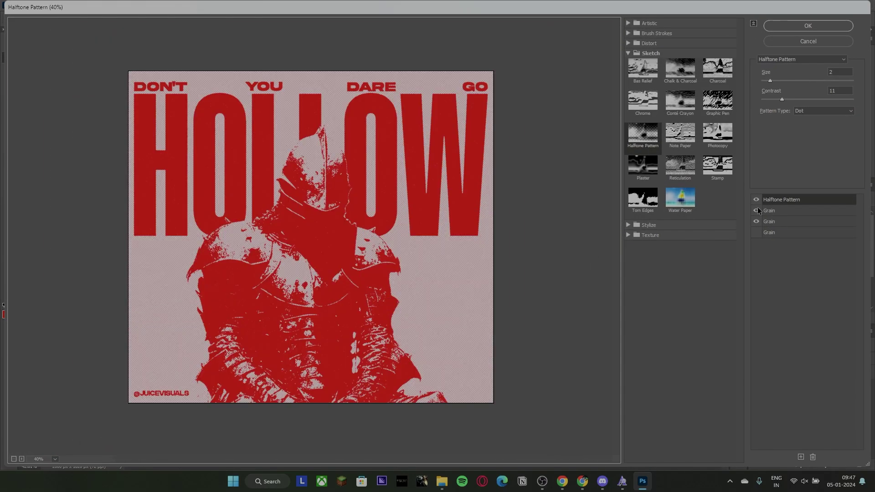
{"action": "left_click", "coordinate": [758, 210]}
{"action": "left_click", "coordinate": [758, 200]}
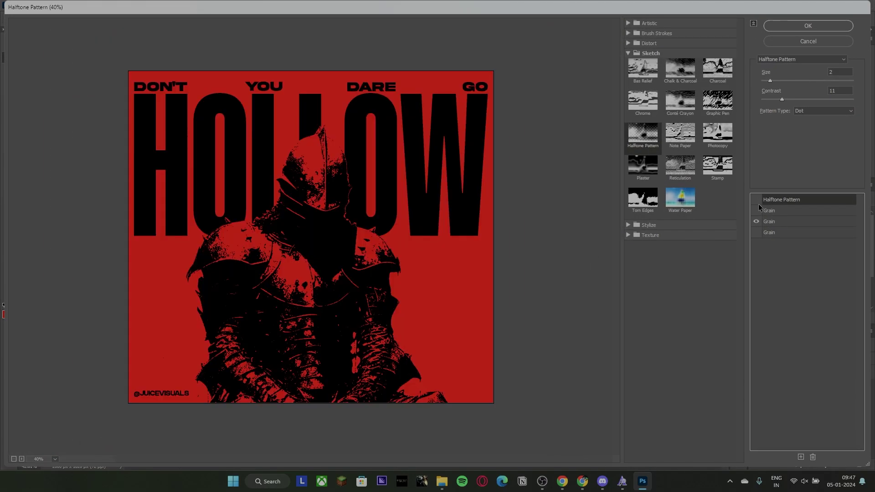
Compare the poster with the Soft and Speckle Grain effects shown one at a time and hidden.
{"action": "left_click", "coordinate": [758, 212]}
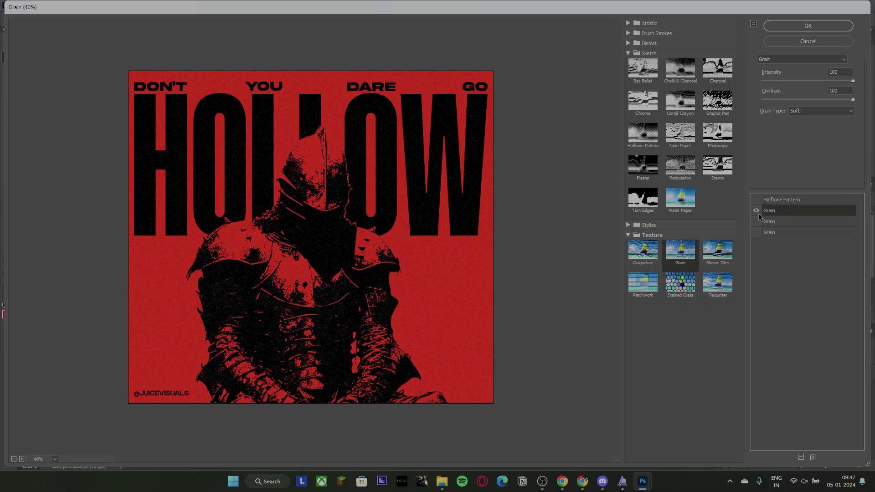
{"action": "left_click", "coordinate": [770, 221]}
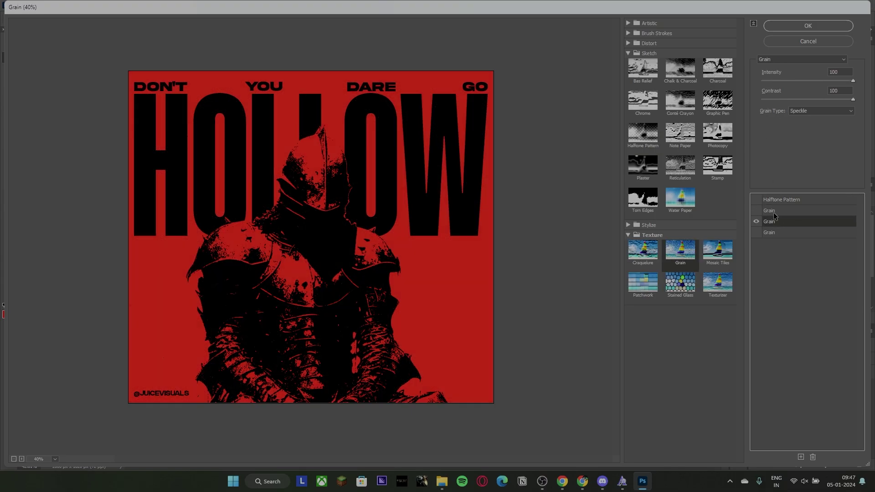
{"action": "scroll", "coordinate": [335, 176], "scroll_direction": "up", "scroll_amount": 4}
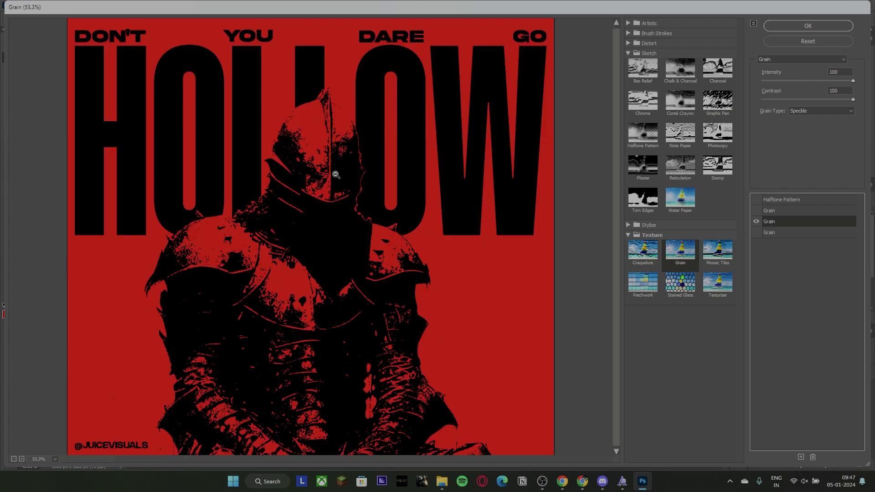
{"action": "left_click", "coordinate": [756, 222]}
{"action": "left_click", "coordinate": [757, 221]}
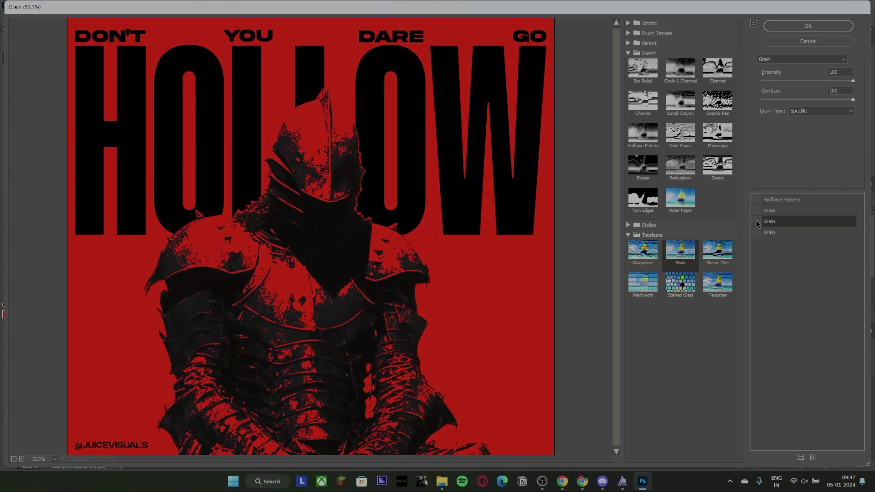
Show the Halftone Pattern effect, try a size of 10 and undo it, and raise the contrast to 50.
{"action": "left_click", "coordinate": [757, 199]}
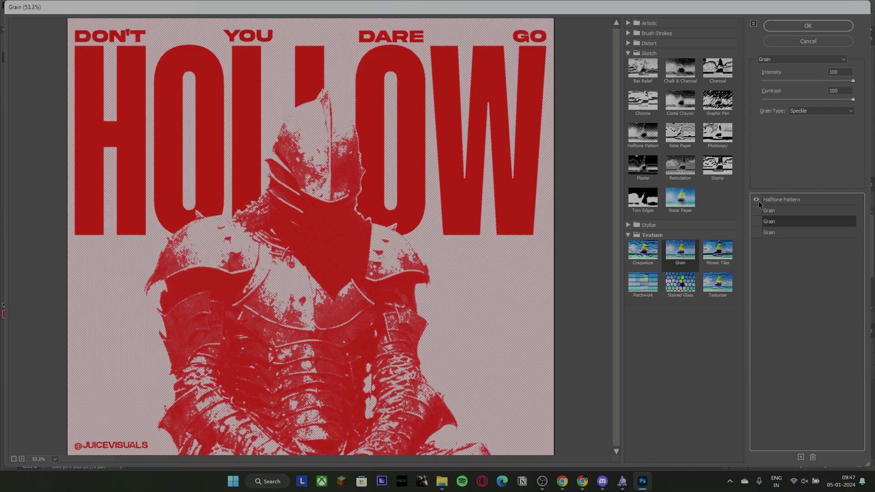
{"action": "left_click", "coordinate": [785, 199]}
{"action": "left_click", "coordinate": [838, 81]}
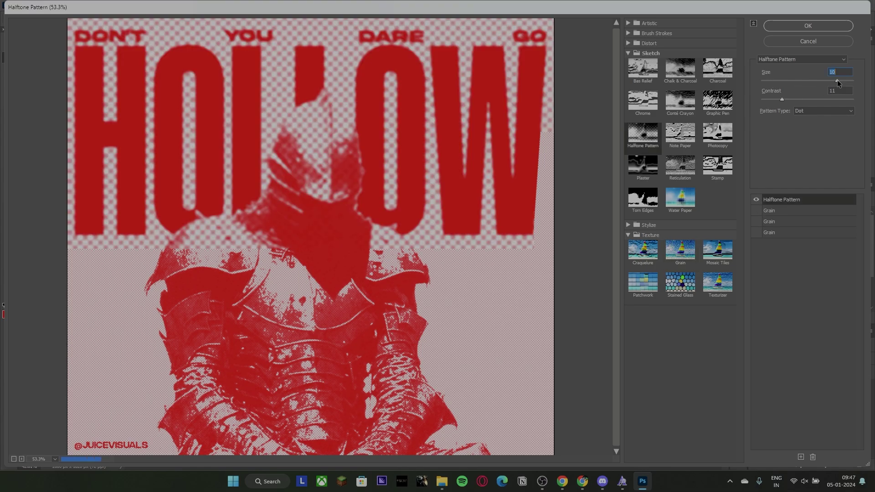
{"action": "key", "text": "ctrl+z"}
{"action": "left_click_drag", "start_coordinate": [782, 99], "coordinate": [854, 99]}
{"action": "left_click", "coordinate": [383, 179], "text": "alt"}
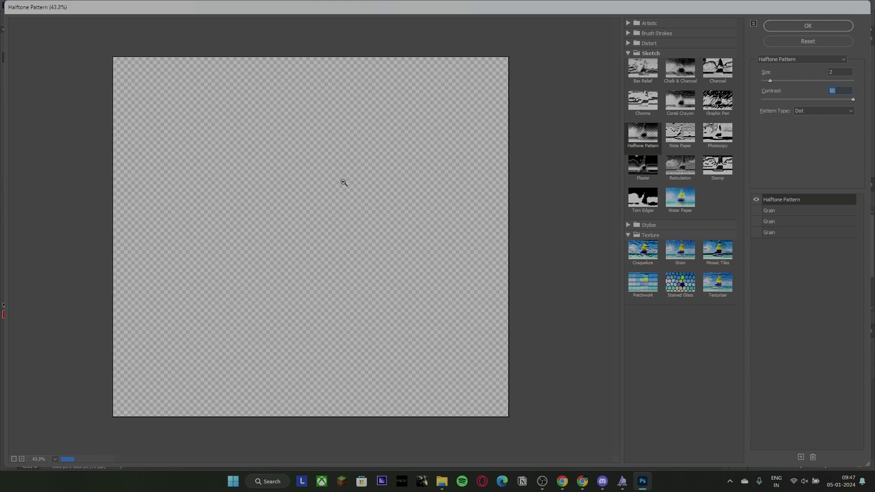
Compare the Halftone Pattern with and without the effects beneath it, and show the Soft and Speckle Grain effects.
{"action": "left_click", "coordinate": [758, 212]}
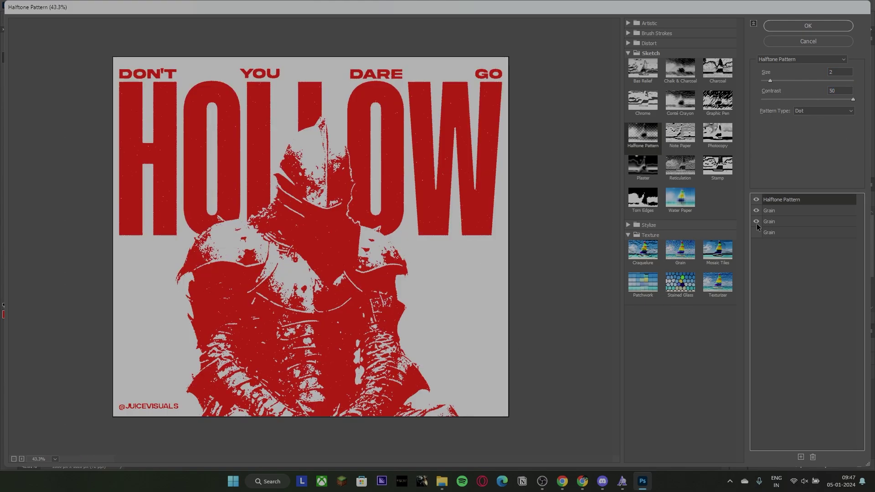
{"action": "left_click", "coordinate": [756, 211]}
{"action": "left_click", "coordinate": [759, 201]}
{"action": "left_click", "coordinate": [758, 200]}
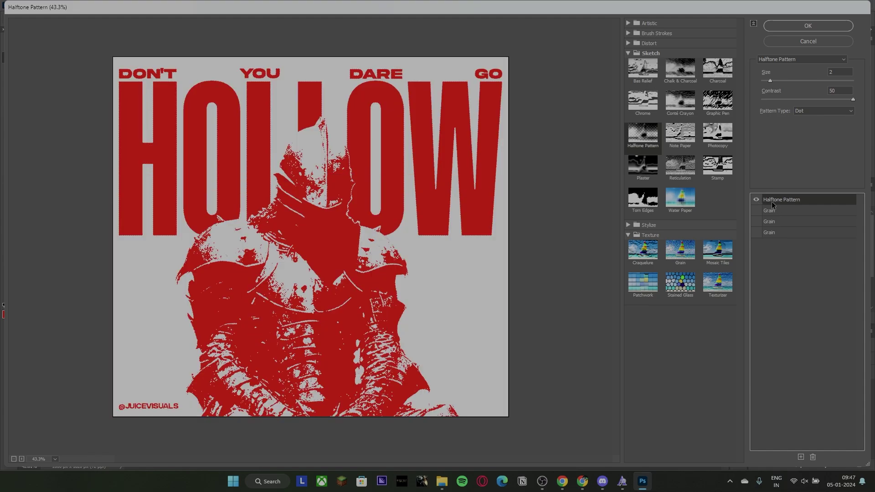
{"action": "left_click", "coordinate": [758, 211]}
{"action": "left_click", "coordinate": [758, 220]}
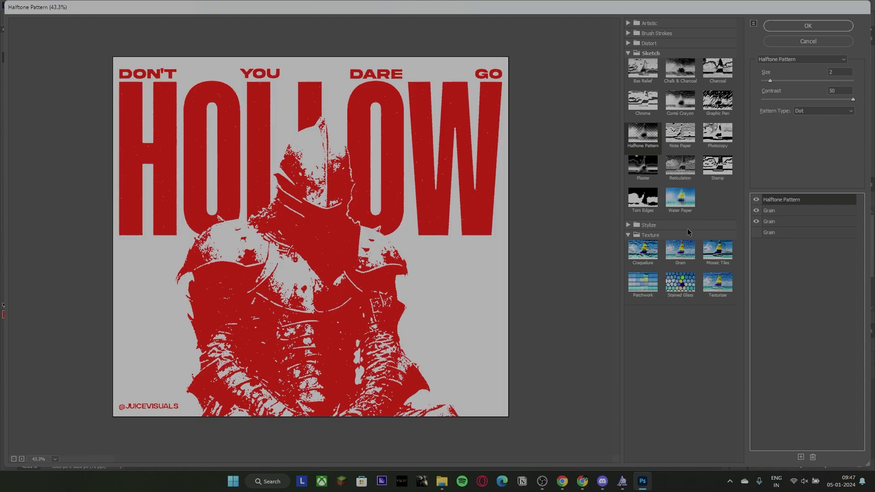
Try replacing the Halftone Pattern with a Regular Grain effect at intensity 100, and undo the replacement.
{"action": "left_click", "coordinate": [687, 262]}
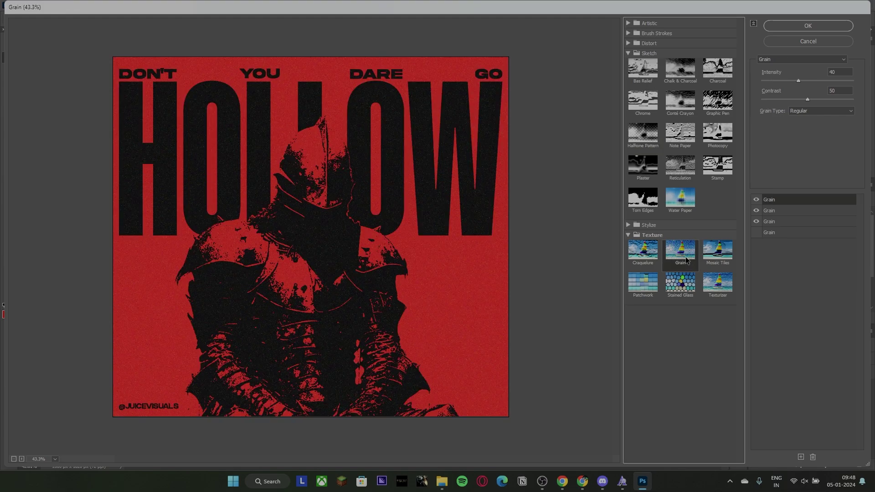
{"action": "left_click_drag", "start_coordinate": [797, 81], "coordinate": [854, 81]}
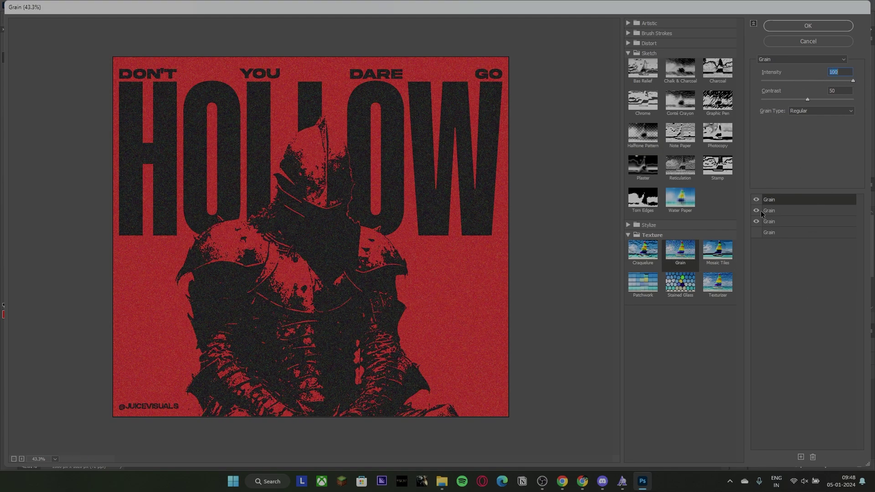
{"action": "key", "text": "ctrl+z"}
{"action": "key", "text": "ctrl+z"}
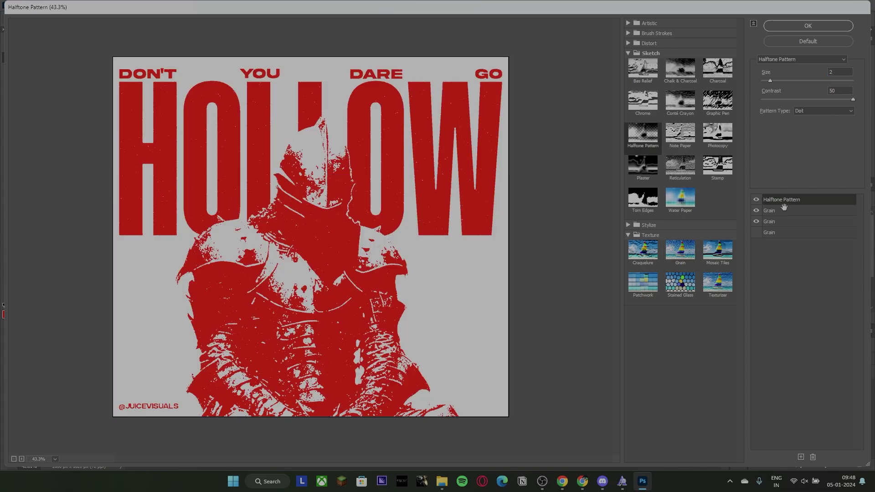
Add a new Regular Grain effect above the Halftone Pattern and set its intensity to 100.
{"action": "left_click", "coordinate": [801, 457]}
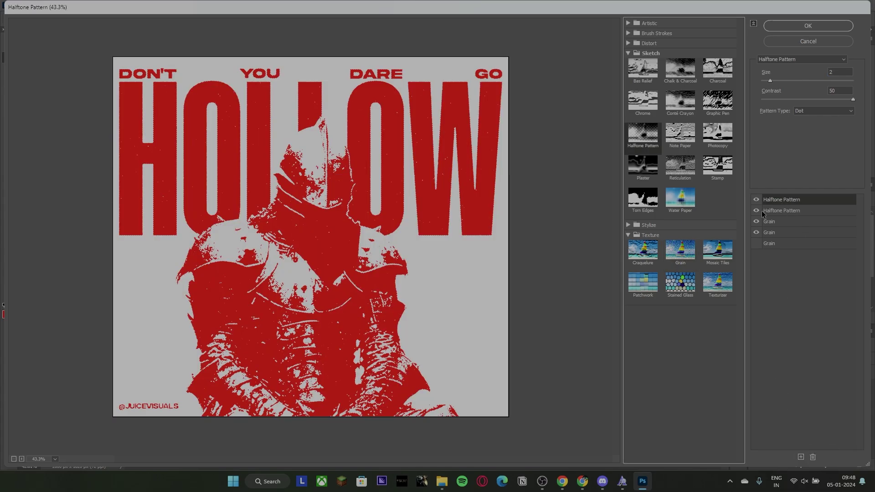
{"action": "left_click", "coordinate": [680, 250]}
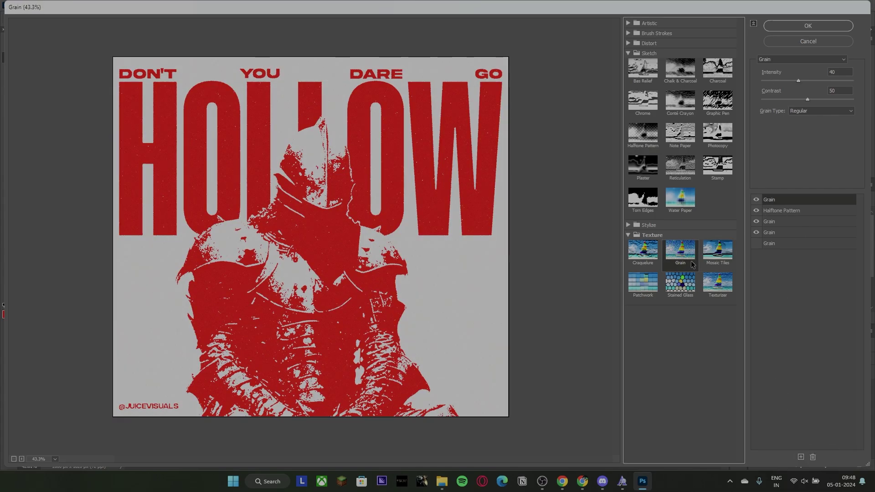
{"action": "left_click", "coordinate": [854, 81]}
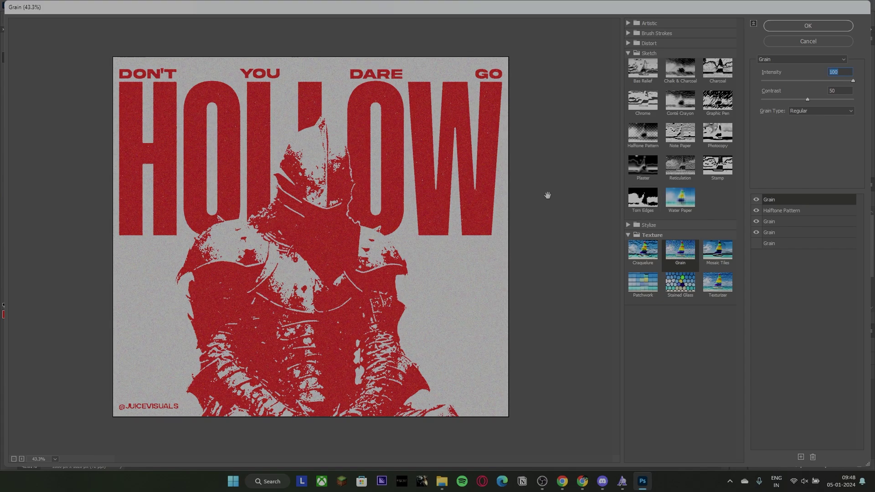
Compare the poster with and without the Halftone Pattern, hide that effect, and apply the Filter Gallery result to the duplicated layer.
{"action": "left_click", "coordinate": [760, 209]}
{"action": "left_click", "coordinate": [759, 210]}
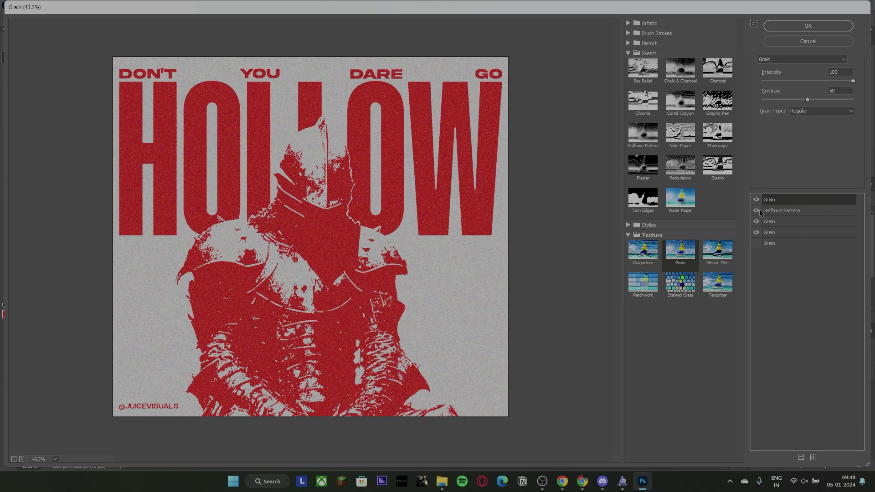
{"action": "left_click", "coordinate": [760, 209]}
{"action": "left_click", "coordinate": [760, 209]}
{"action": "left_click", "coordinate": [756, 210]}
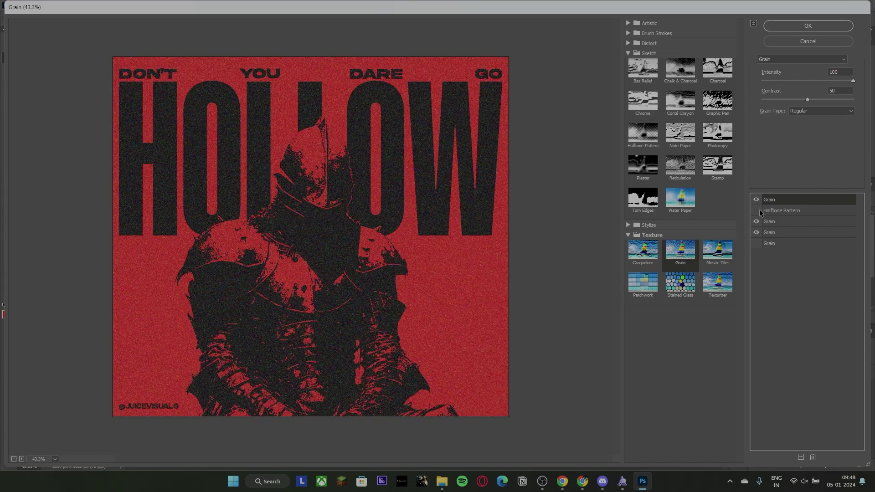
{"action": "left_click", "coordinate": [808, 26]}
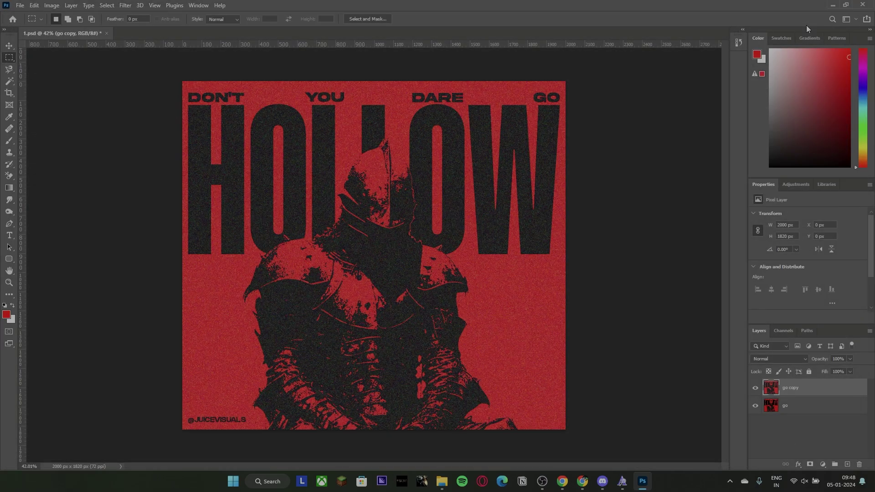